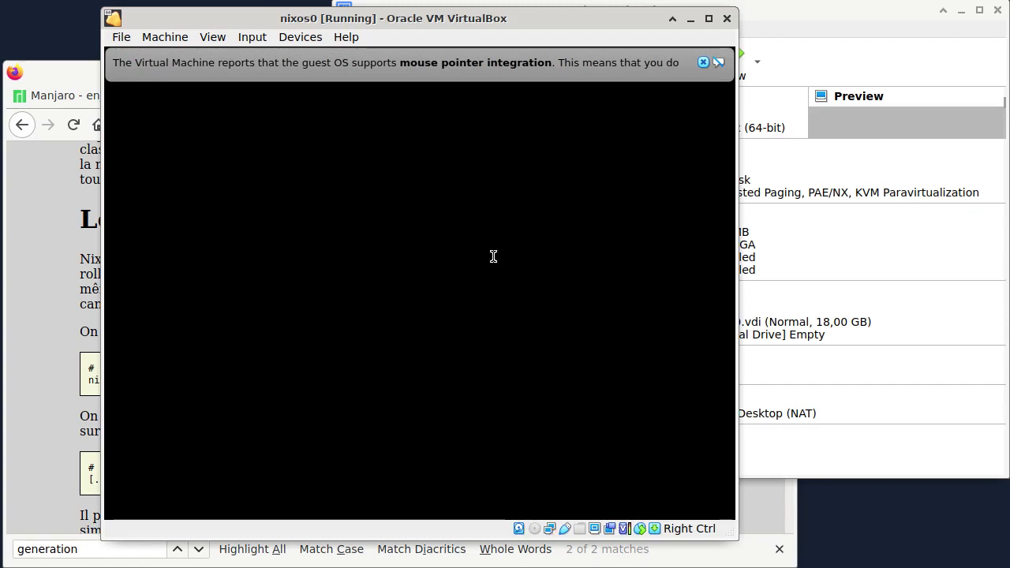
- Run vlc in the guest terminal, which reports it is not installed, and dismiss the notice bar
{"action": "type", "text": "vile"}
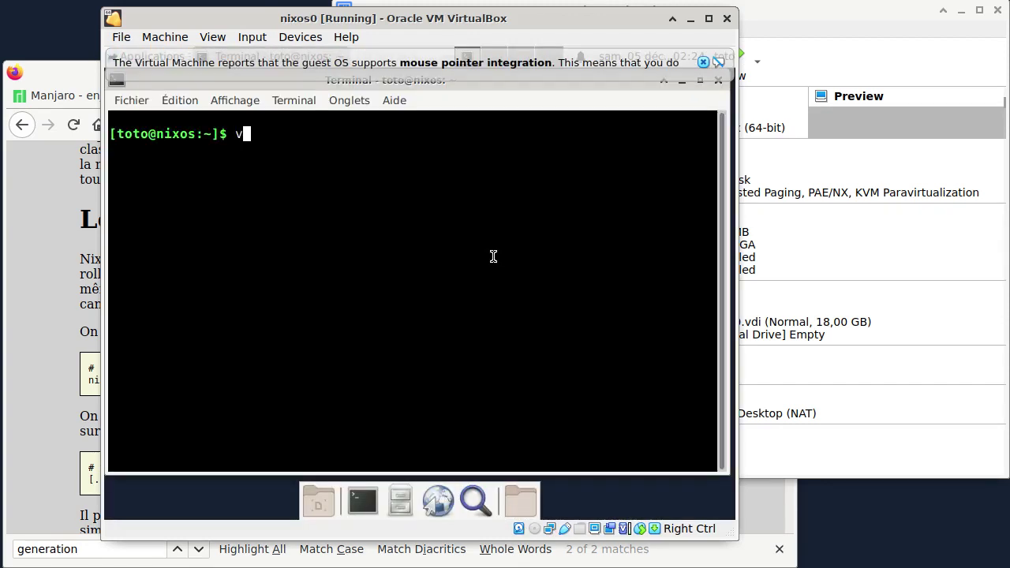
{"action": "key", "text": "BackSpace"}
{"action": "key", "text": "BackSpace"}
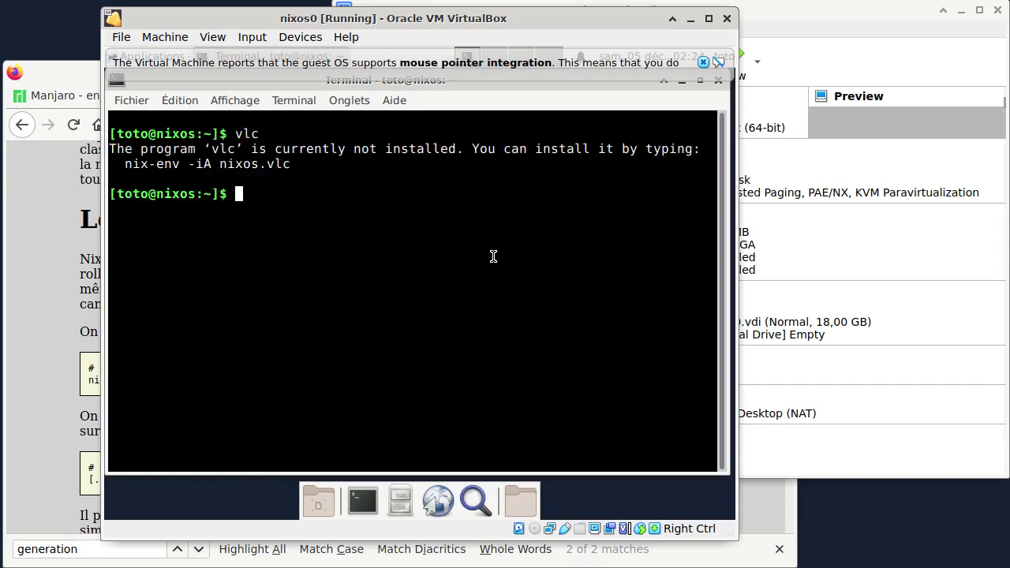
{"action": "left_click", "coordinate": [708, 62]}
- Log out from the guest's user menu and restart the NixOS guest
{"action": "left_click", "coordinate": [722, 57]}
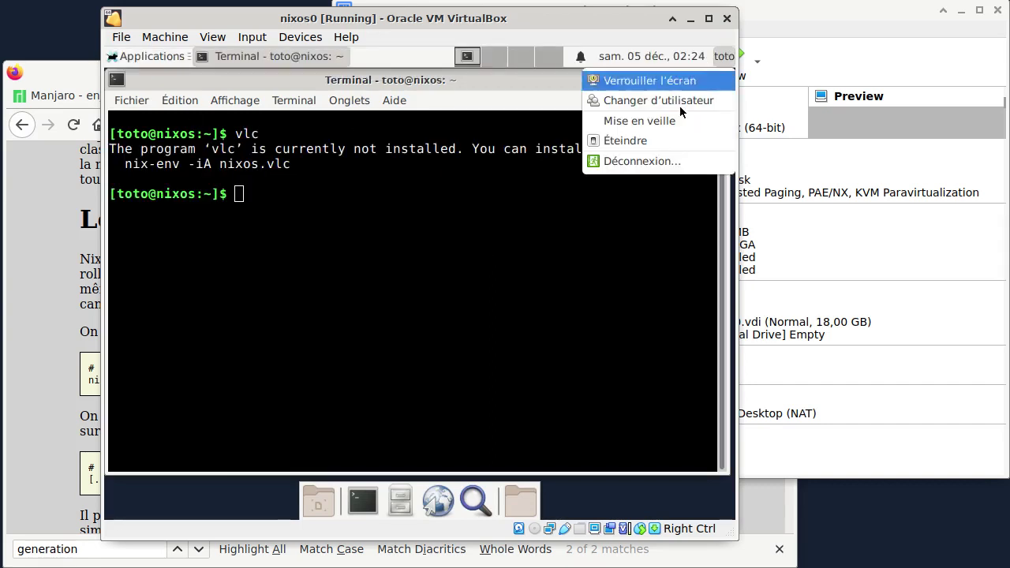
{"action": "left_click", "coordinate": [638, 161]}
{"action": "left_click", "coordinate": [411, 236]}
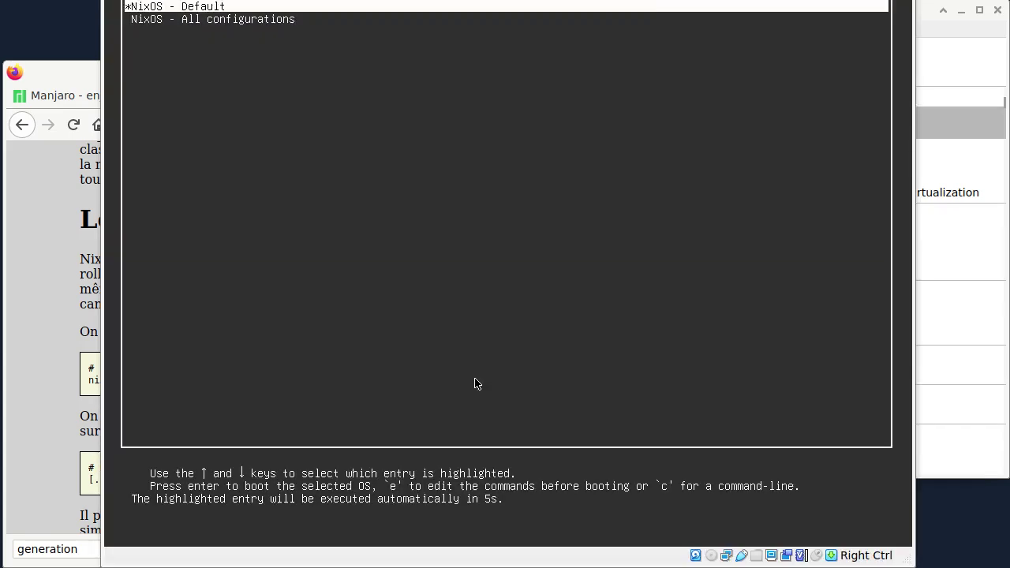
- Boot NixOS Configuration 8 from GRUB's 'All configurations' submenu
{"action": "key", "text": "Down"}
{"action": "key", "text": "Return"}
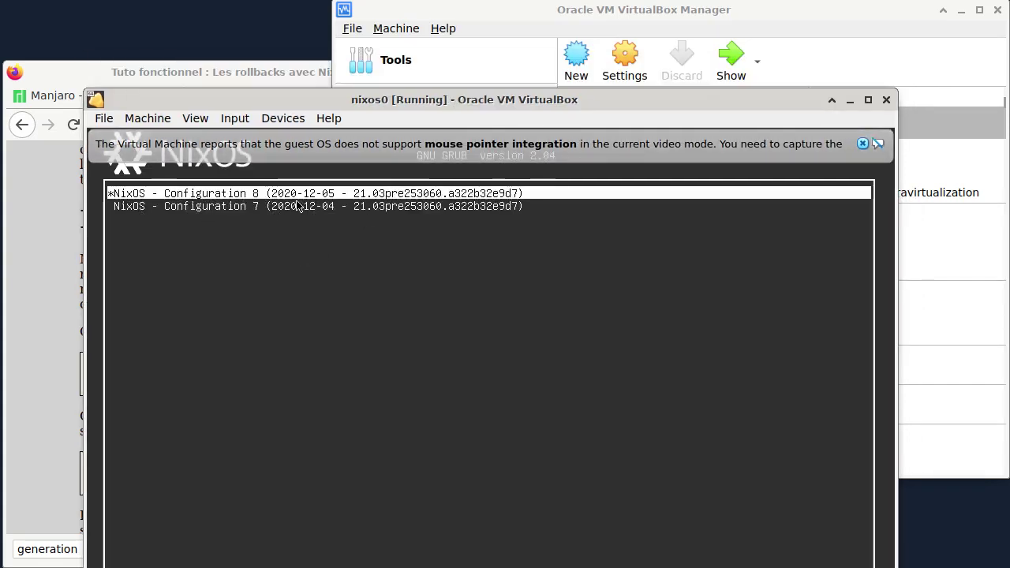
{"action": "key", "text": "Return"}
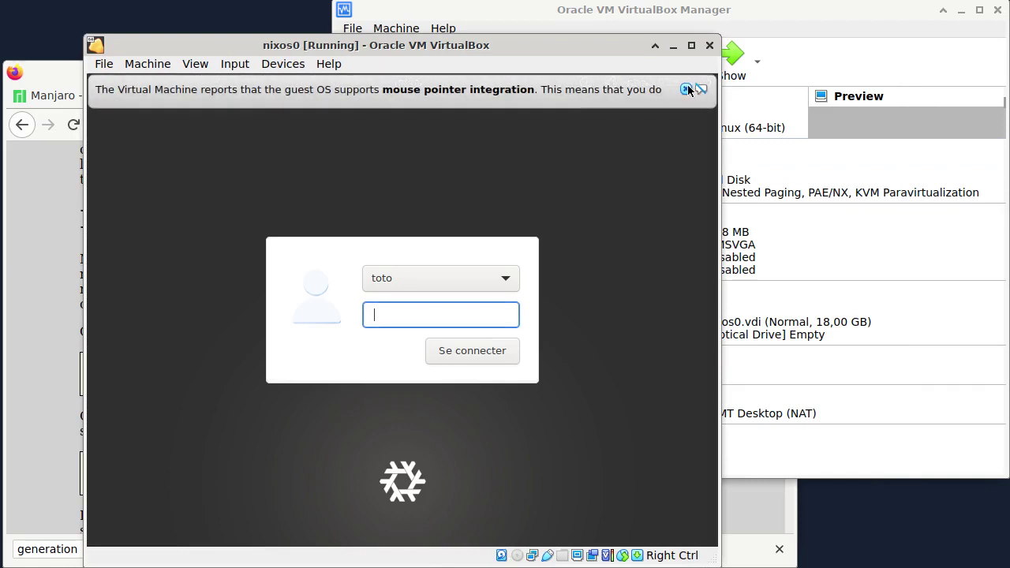
- Log in to the guest session and launch vlc from the terminal
{"action": "type", "text": "tot"}
{"action": "key", "text": "Return"}
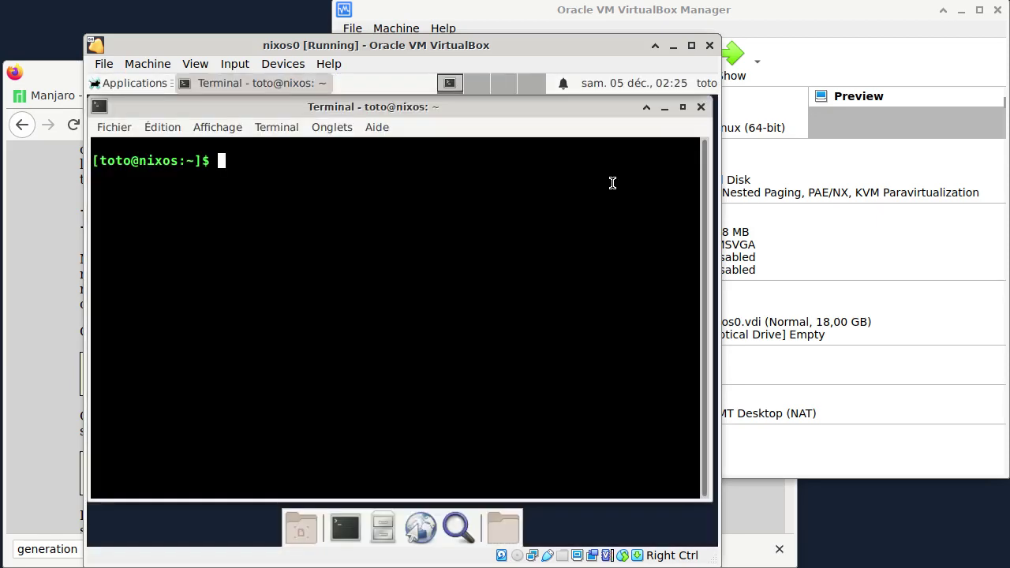
{"action": "type", "text": "vlc"}
{"action": "key", "text": "Return"}
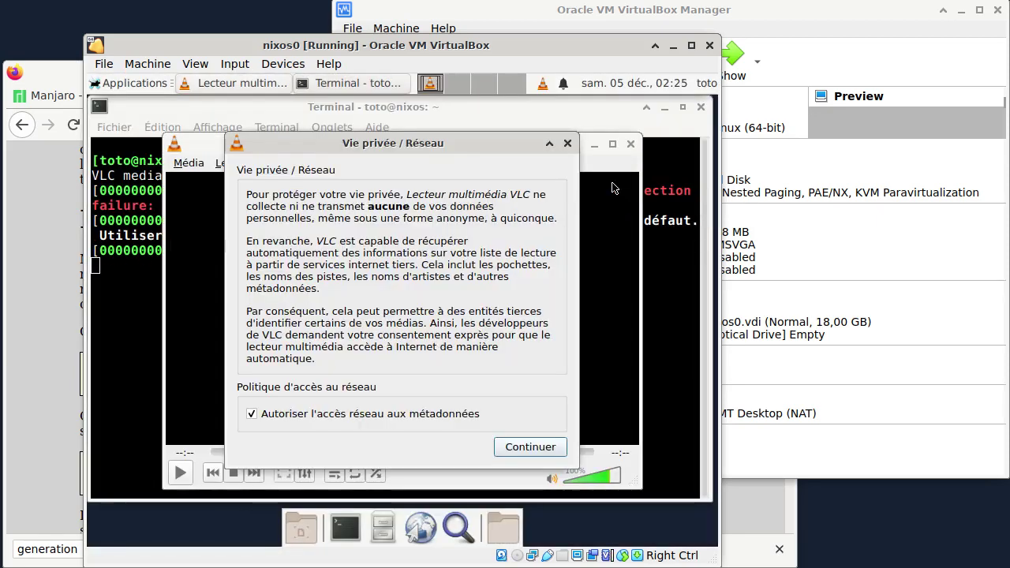
- Dismiss VLC's privacy dialog, close the player, and close the nixos0 VM window
{"action": "left_click", "coordinate": [567, 143]}
{"action": "left_click", "coordinate": [630, 144]}
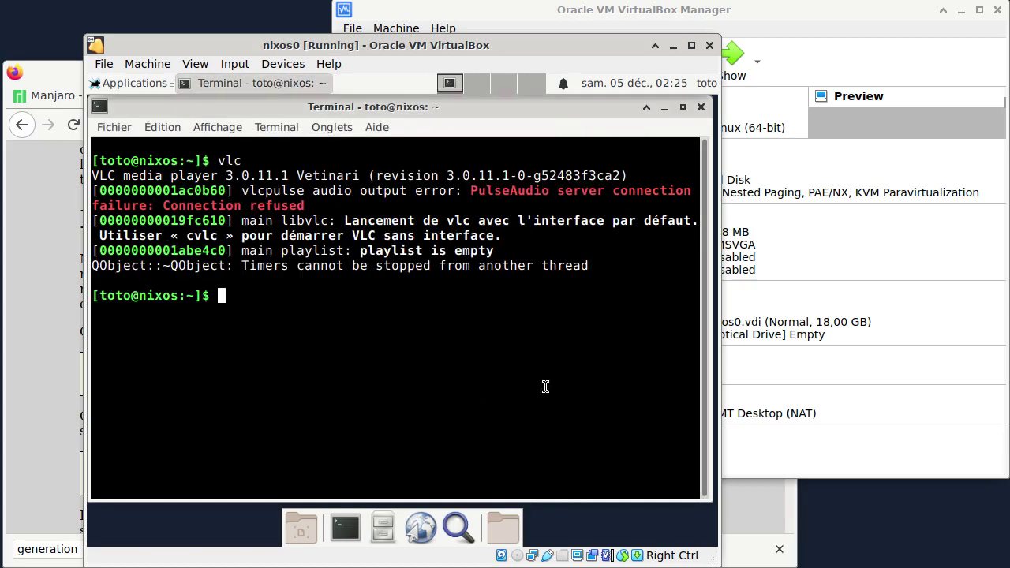
{"action": "left_click", "coordinate": [710, 45]}
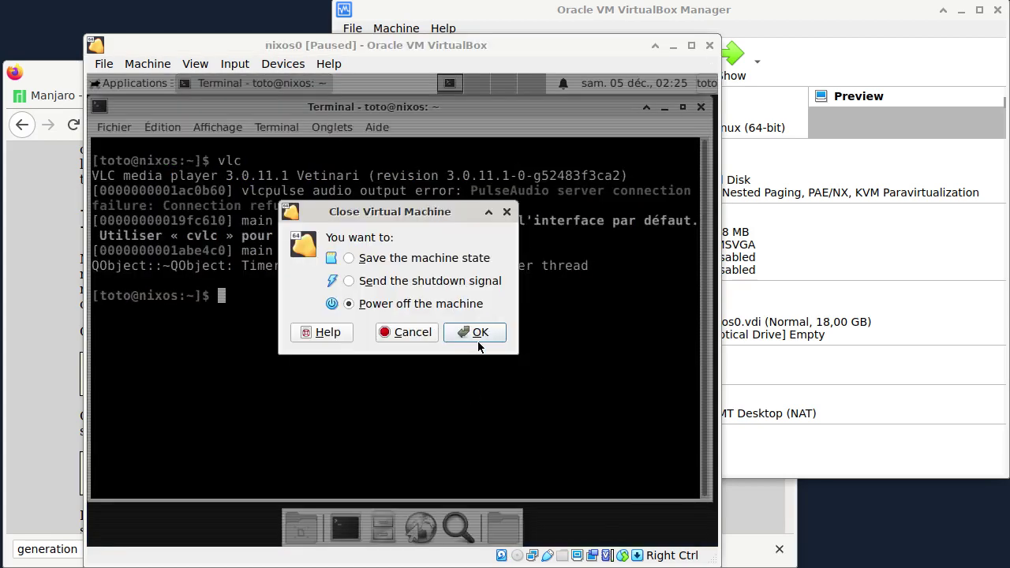
- Power off nixos0, check the Manjaro tab in Firefox, and select manjaro0 in the Manager
{"action": "left_click", "coordinate": [477, 335]}
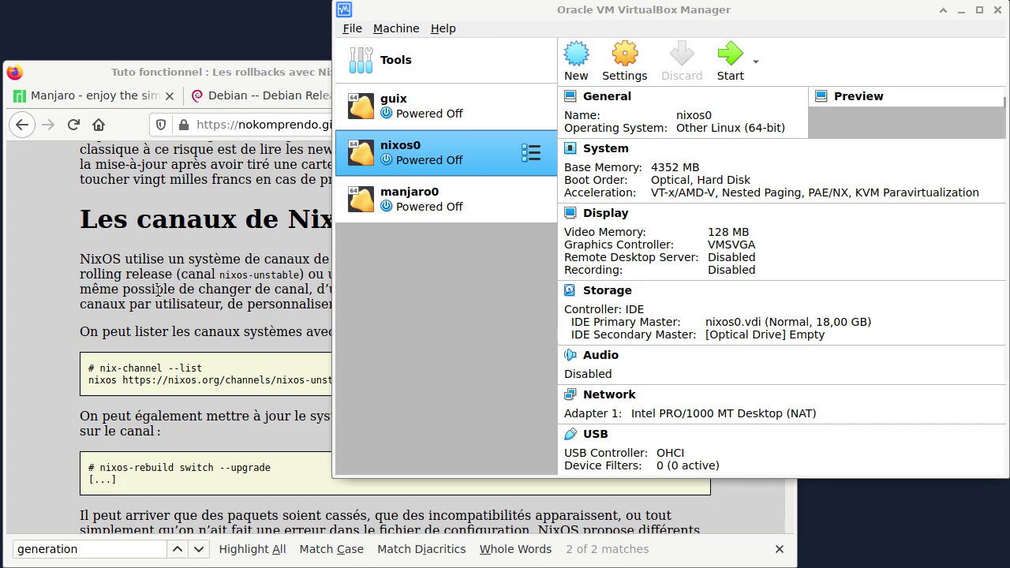
{"action": "left_click", "coordinate": [158, 291]}
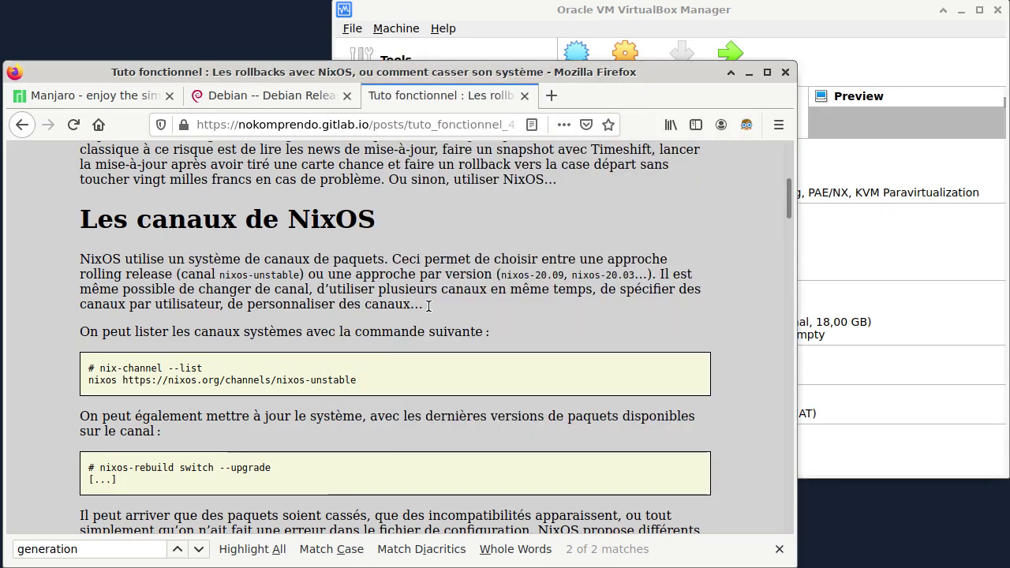
{"action": "left_click", "coordinate": [140, 97]}
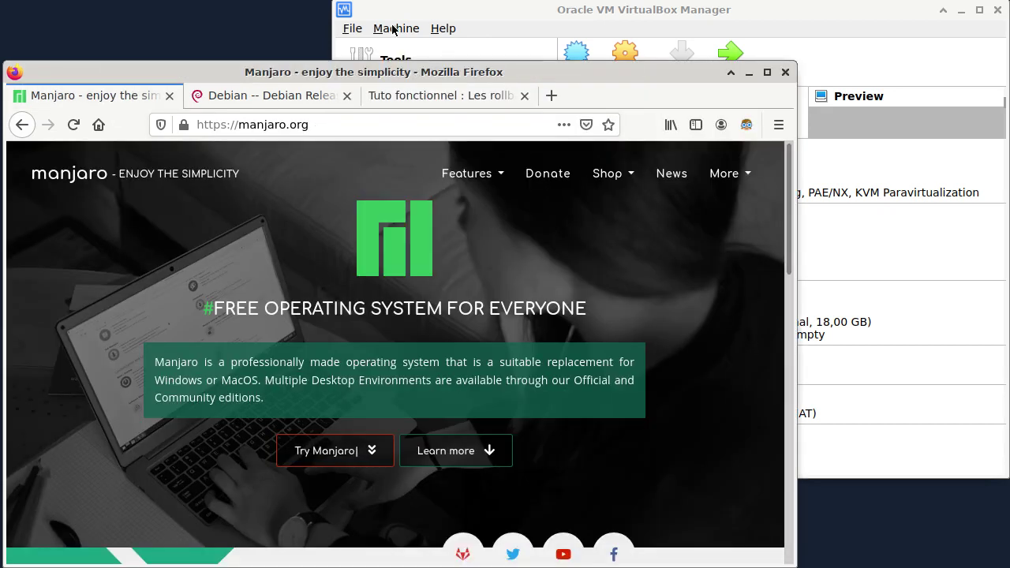
{"action": "left_click", "coordinate": [429, 10]}
{"action": "left_click", "coordinate": [371, 201]}
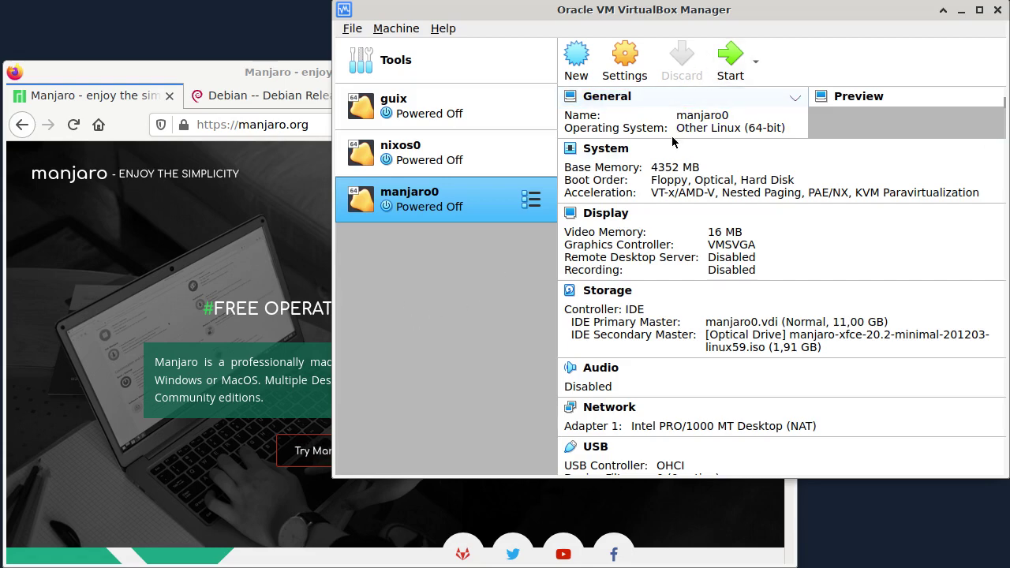
- Start manjaro0, boot it with open source drivers, and dismiss the mouse integration notice
{"action": "left_click", "coordinate": [730, 55]}
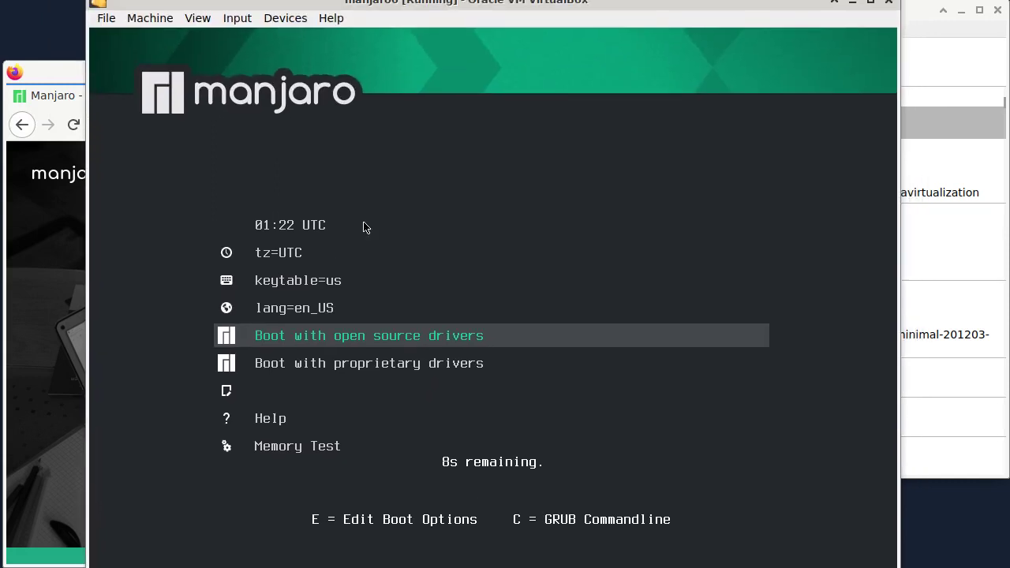
{"action": "key", "text": "Down"}
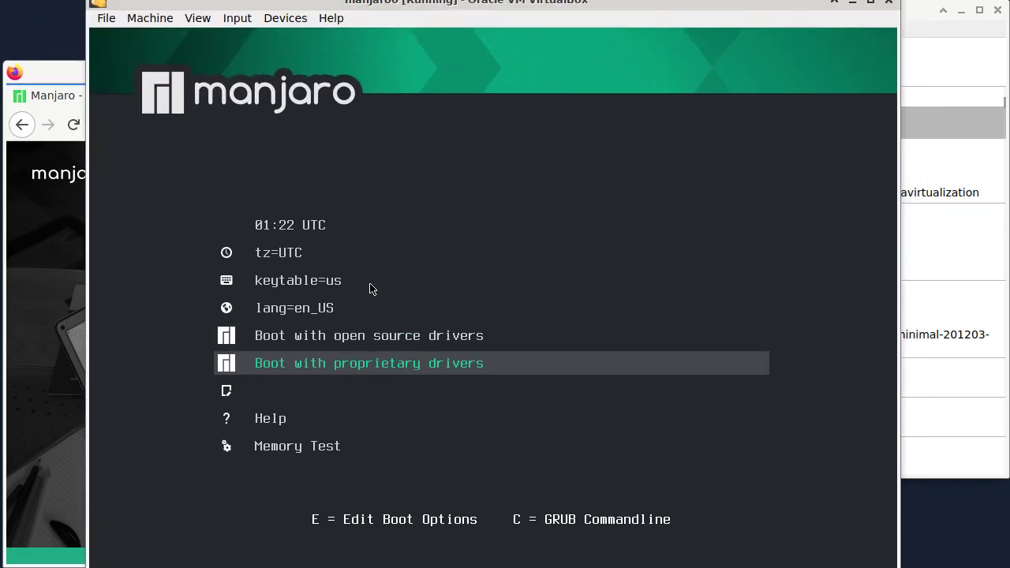
{"action": "key", "text": "Up"}
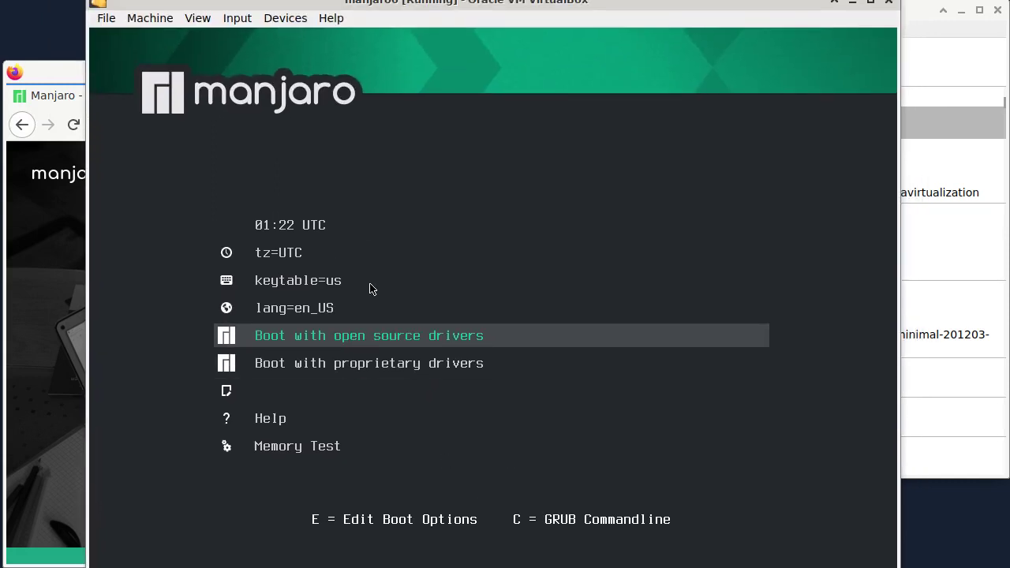
{"action": "key", "text": "Return"}
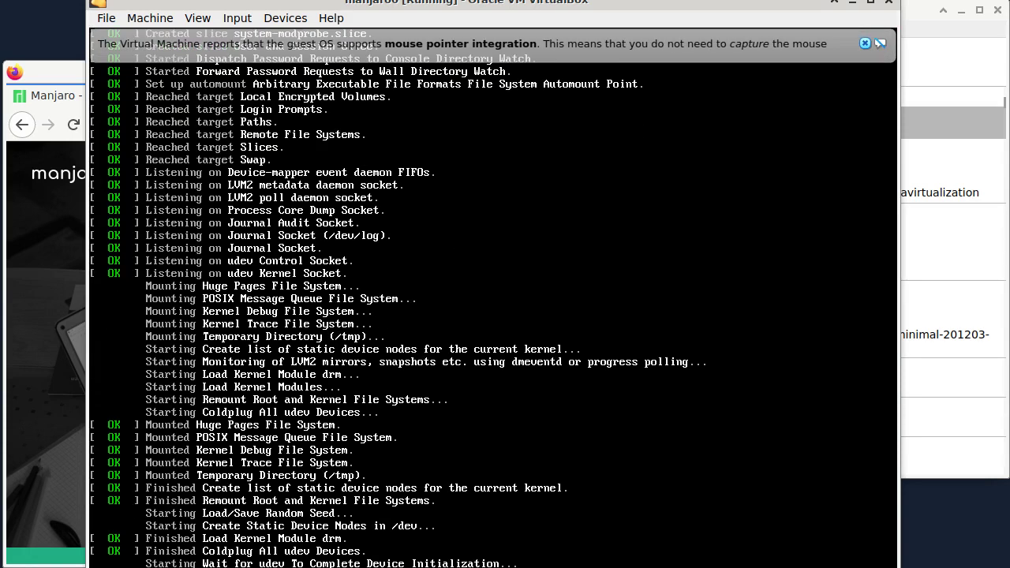
{"action": "left_click", "coordinate": [866, 43]}
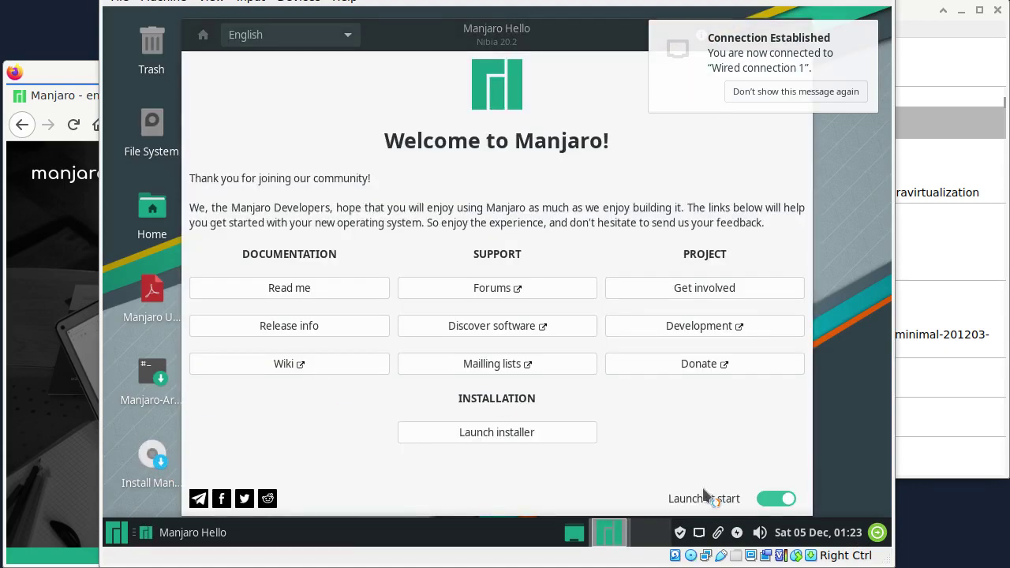
- Launch the installer and choose French language, Europe/Paris time zone and French (BEPO) keyboard
{"action": "left_click", "coordinate": [813, 91]}
{"action": "left_click", "coordinate": [795, 34]}
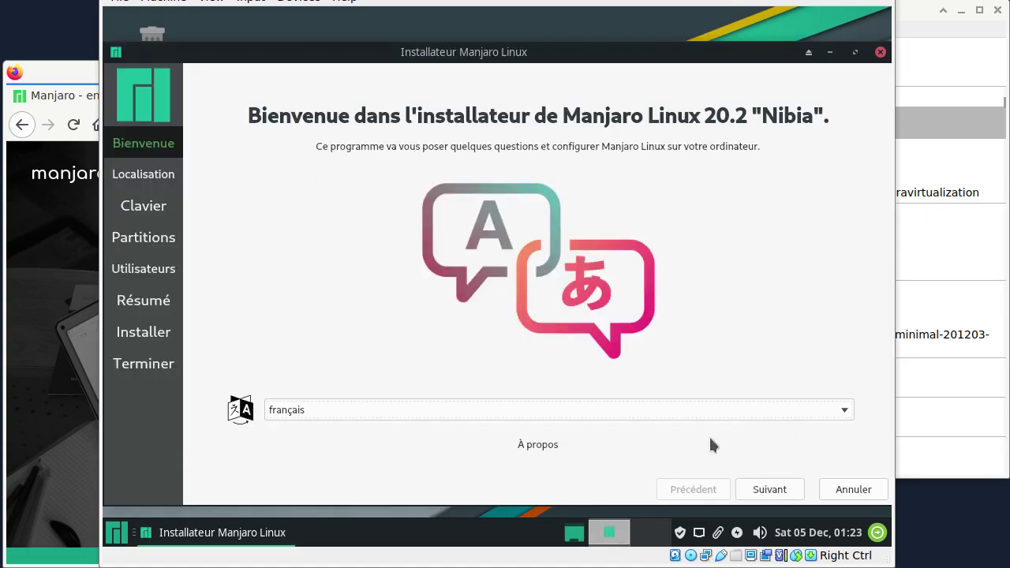
{"action": "left_click", "coordinate": [772, 490]}
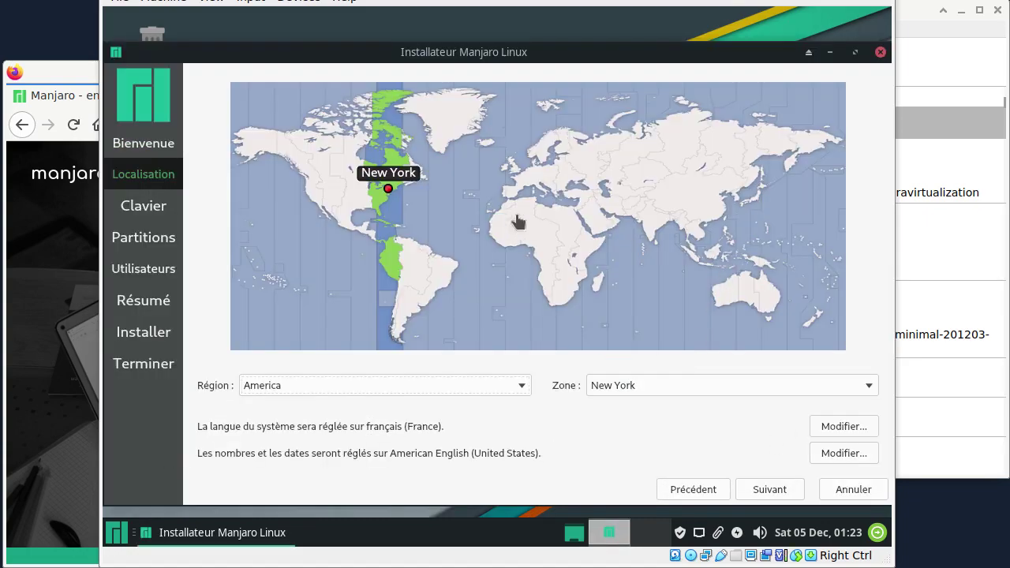
{"action": "left_click", "coordinate": [524, 187]}
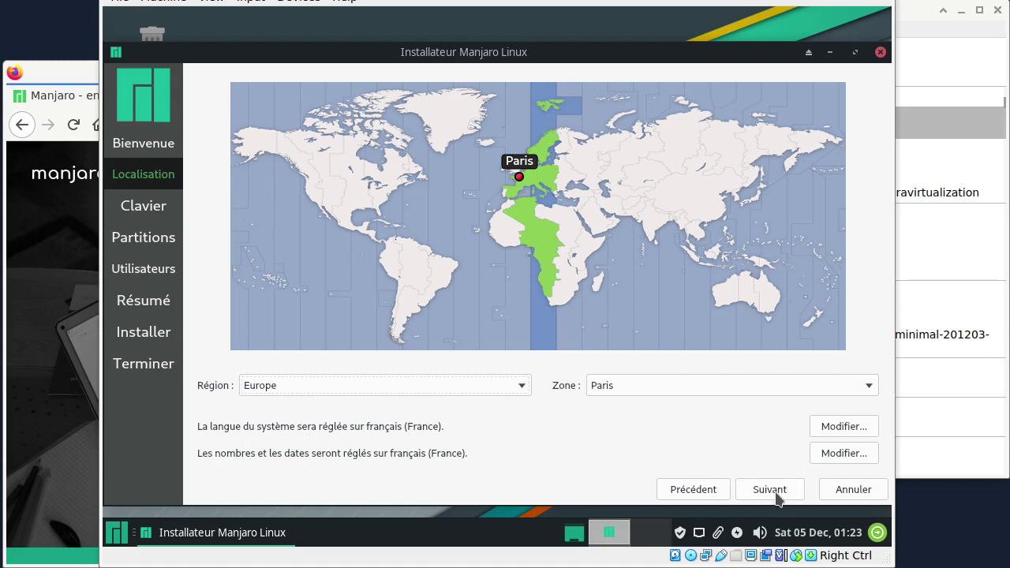
{"action": "left_click", "coordinate": [777, 492]}
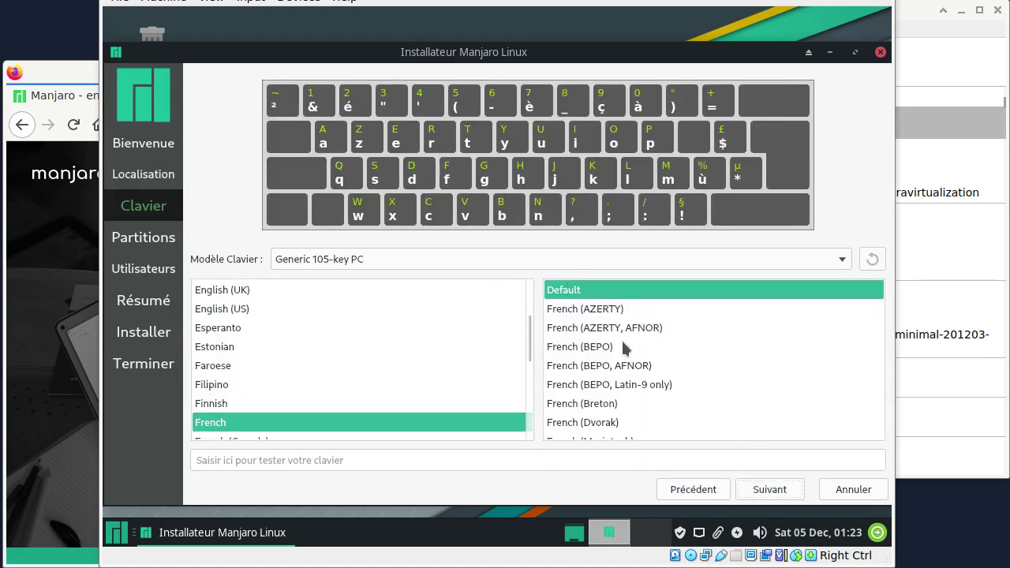
{"action": "left_click", "coordinate": [592, 346]}
{"action": "left_click", "coordinate": [782, 491]}
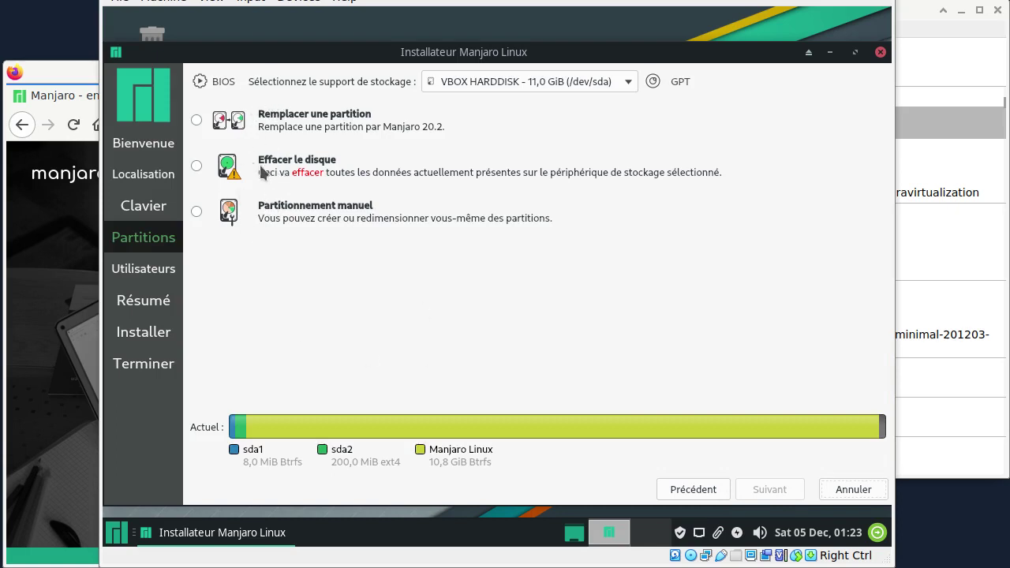
- Choose manual partitioning and create a new GPT partition table on the 11,0 GiB disk
{"action": "left_click", "coordinate": [197, 165]}
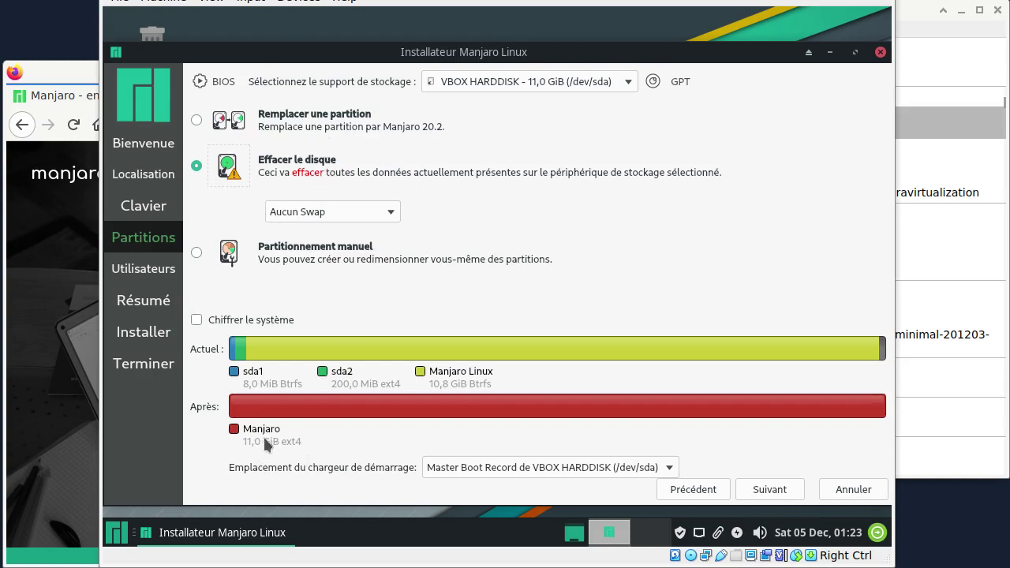
{"action": "left_click", "coordinate": [198, 253]}
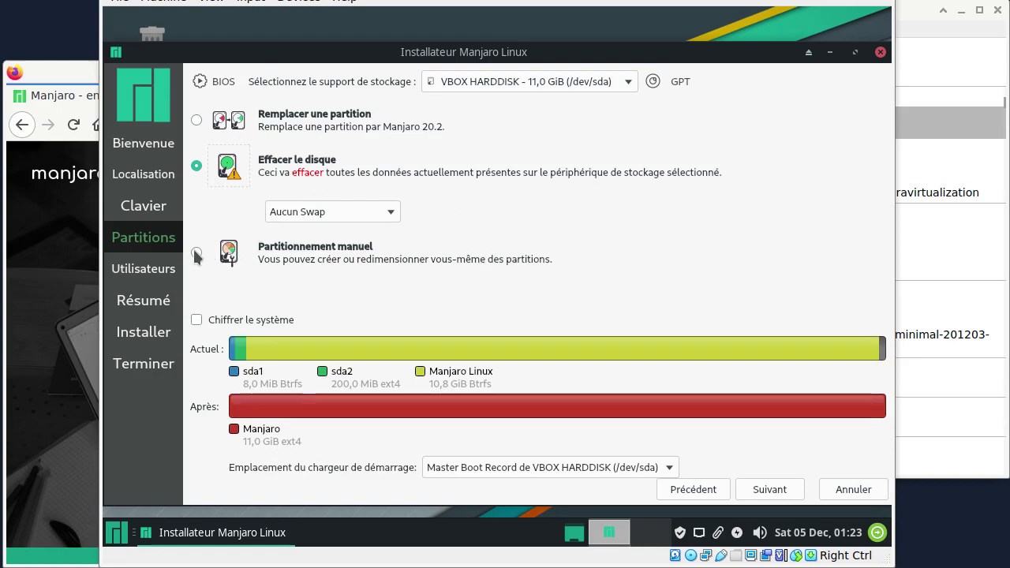
{"action": "left_click", "coordinate": [780, 491]}
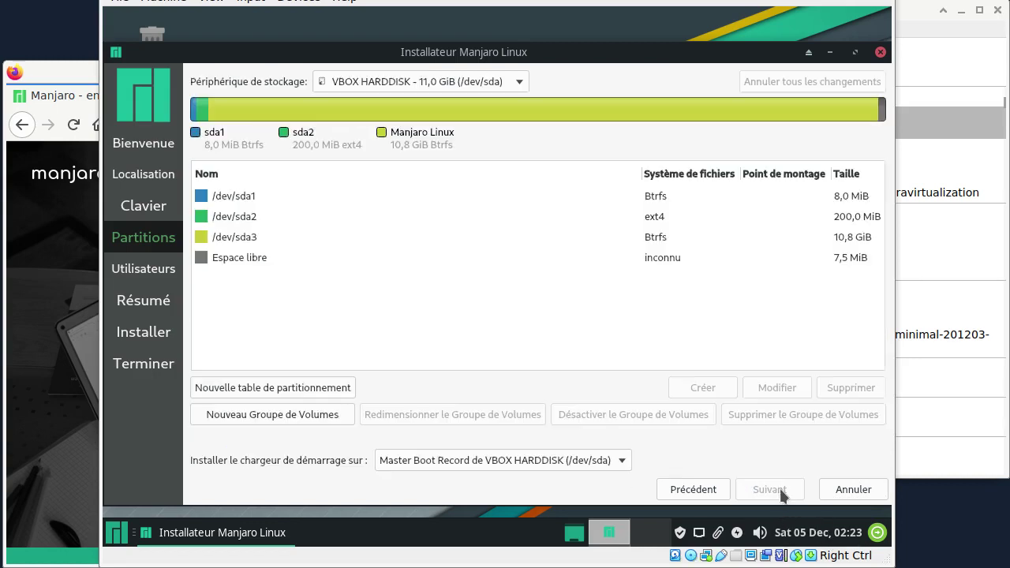
{"action": "left_click", "coordinate": [332, 386]}
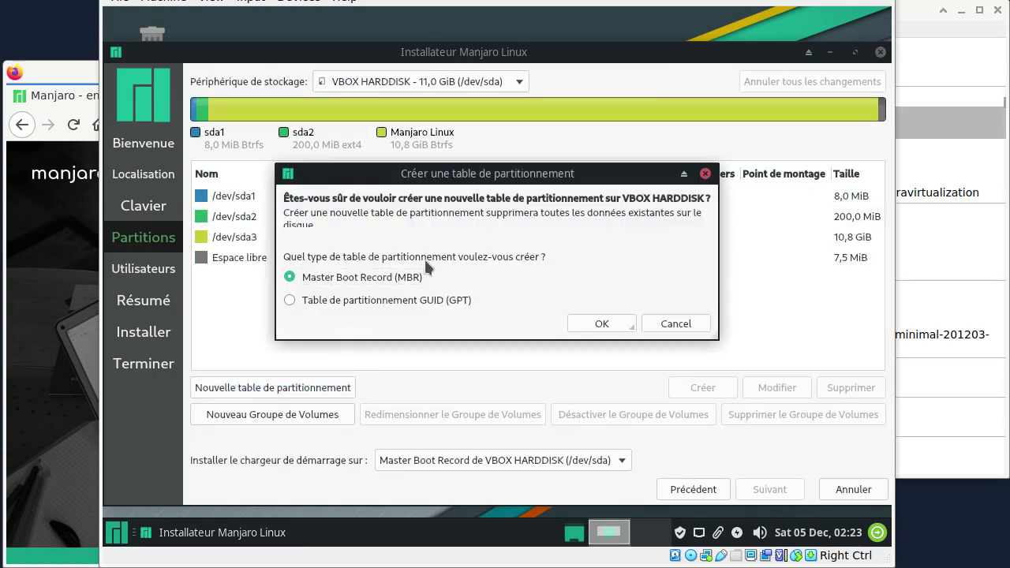
{"action": "left_click", "coordinate": [319, 282]}
{"action": "left_click", "coordinate": [604, 323]}
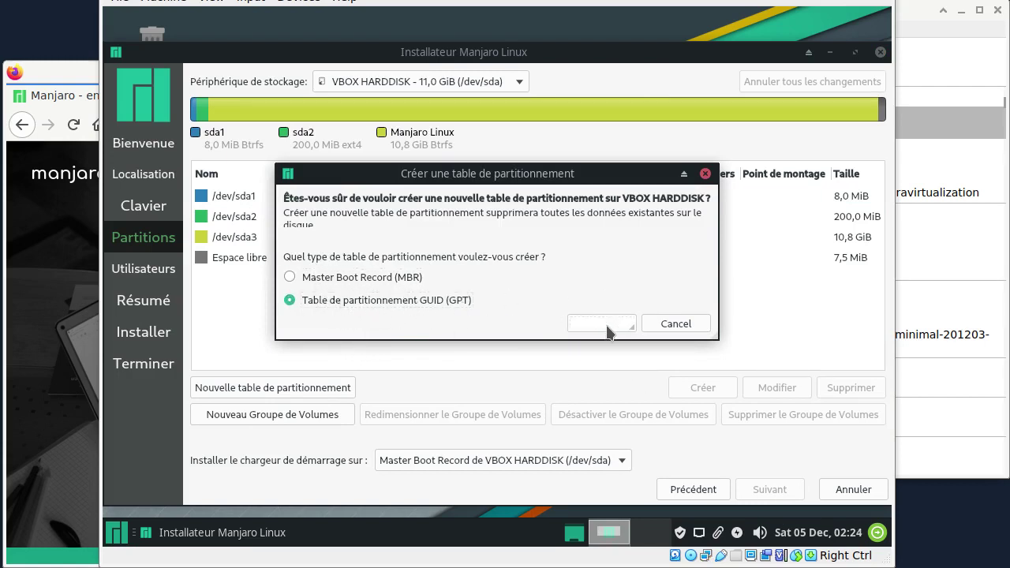
{"action": "left_click", "coordinate": [261, 197]}
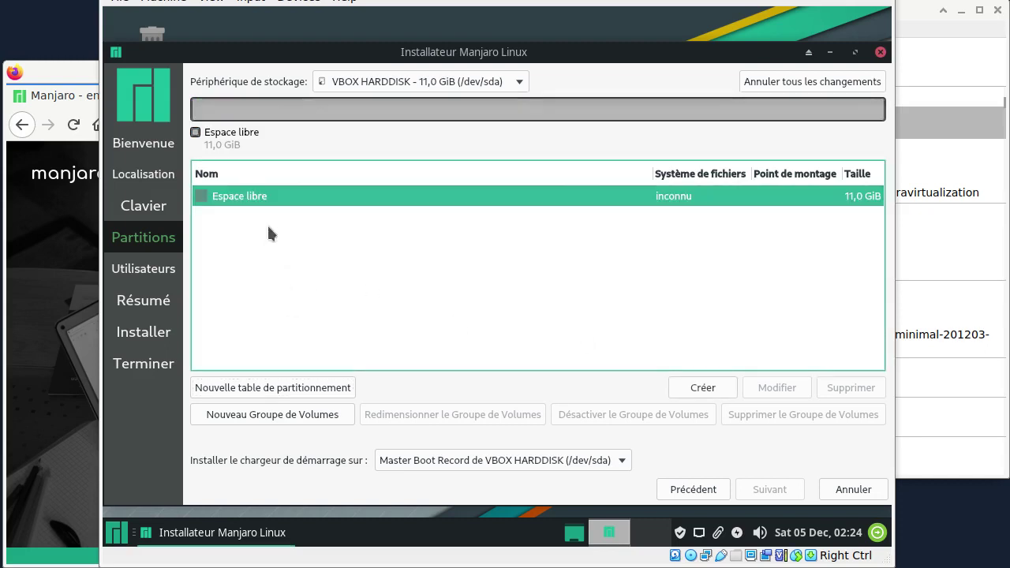
- Create an 8 MiB unformatted partition with the bios-grub flag at the start of the disk
{"action": "left_click", "coordinate": [714, 388]}
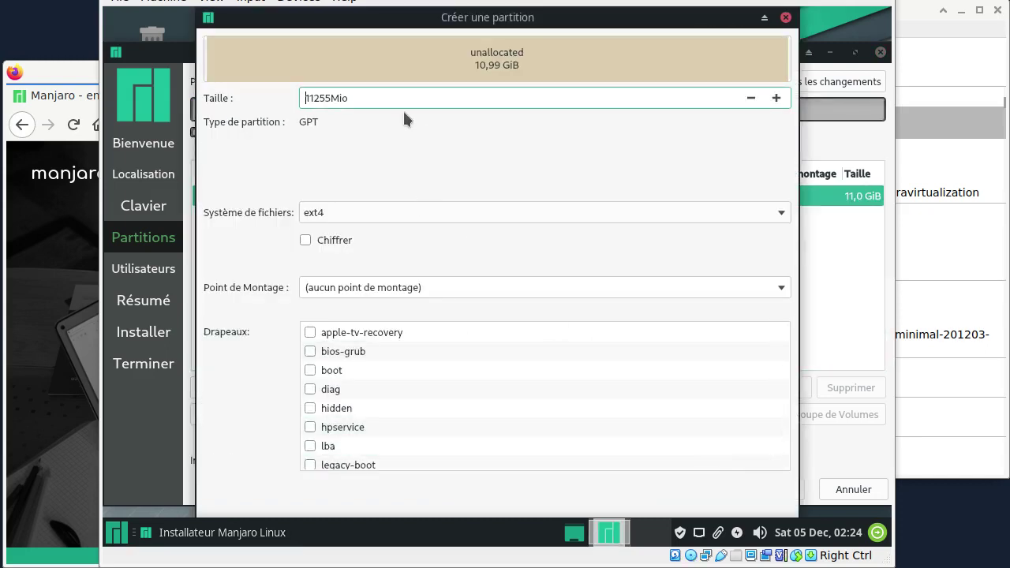
{"action": "key", "text": "Delete"}
{"action": "key", "text": "Delete"}
{"action": "key", "text": "Delete"}
{"action": "key", "text": "Delete"}
{"action": "key", "text": "Delete"}
{"action": "type", "text": "8"}
{"action": "left_click", "coordinate": [784, 212]}
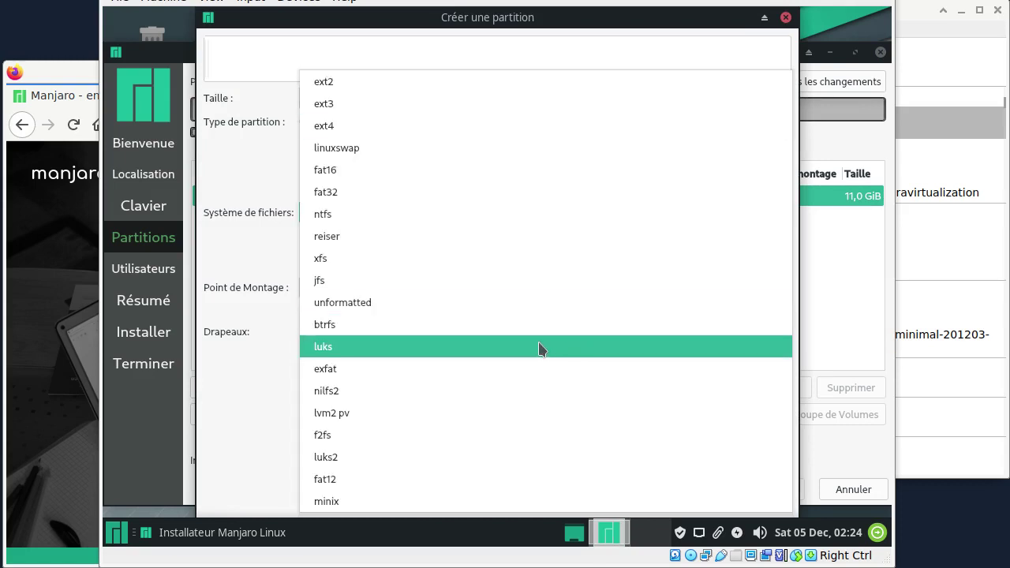
{"action": "left_click", "coordinate": [412, 302]}
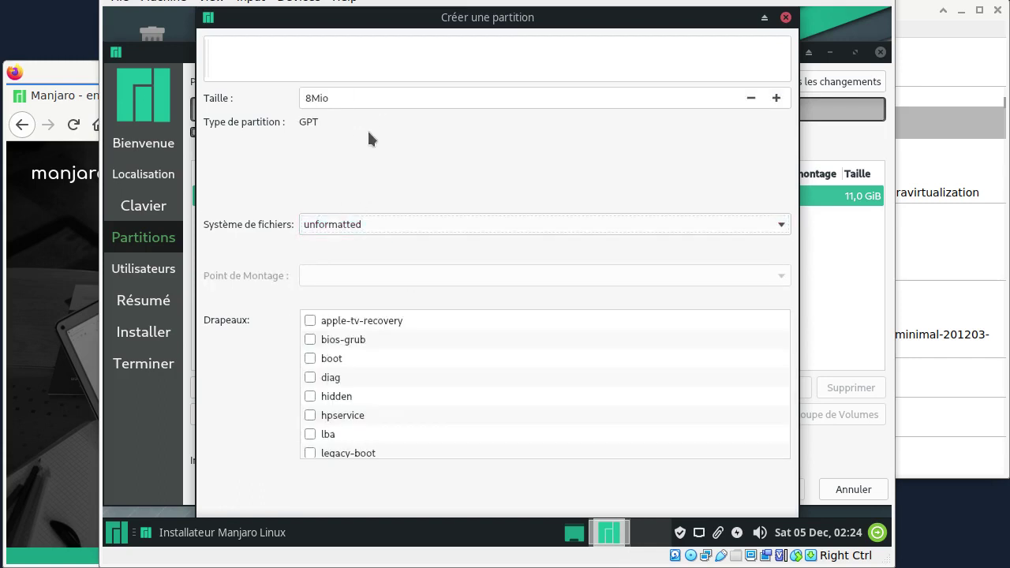
{"action": "left_click", "coordinate": [310, 340]}
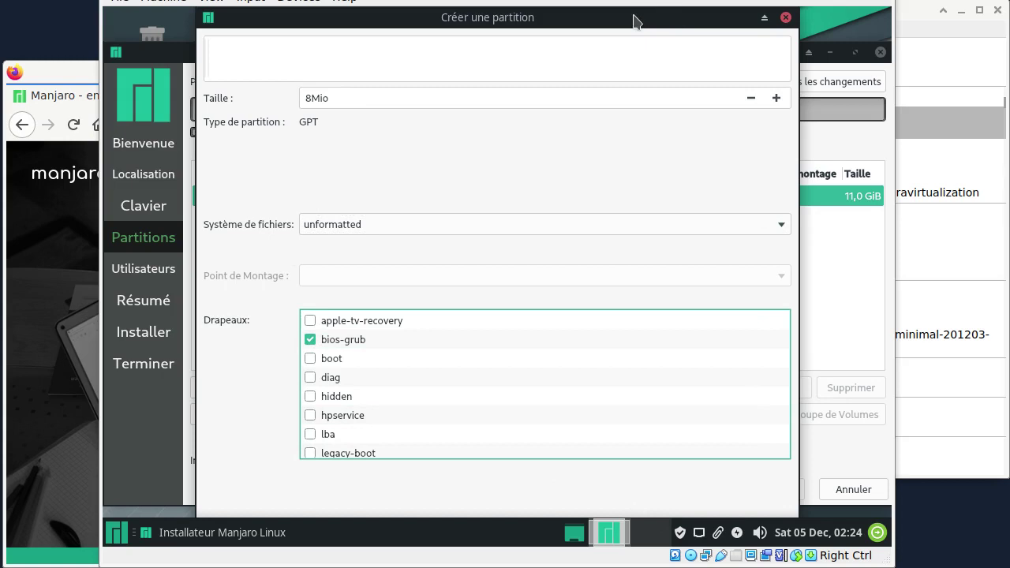
{"action": "left_click_drag", "start_coordinate": [366, 86], "coordinate": [365, 17]}
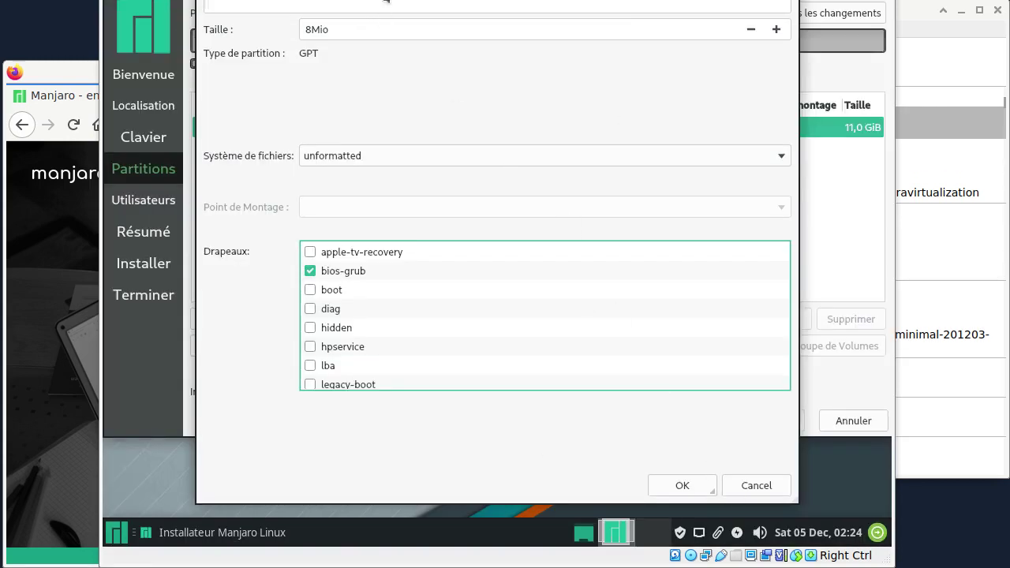
{"action": "left_click_drag", "start_coordinate": [482, 124], "coordinate": [486, 149]}
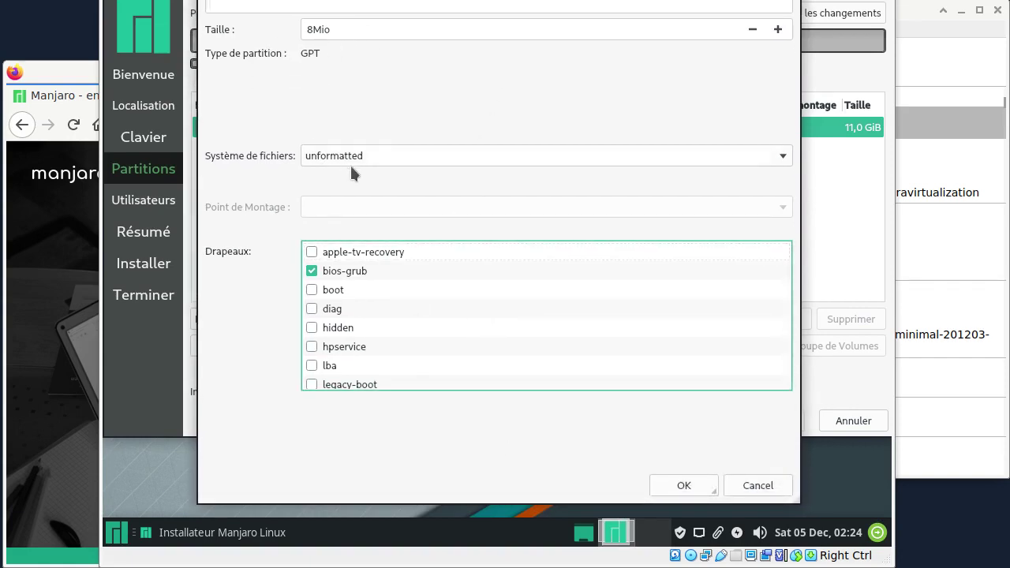
{"action": "left_click", "coordinate": [685, 488]}
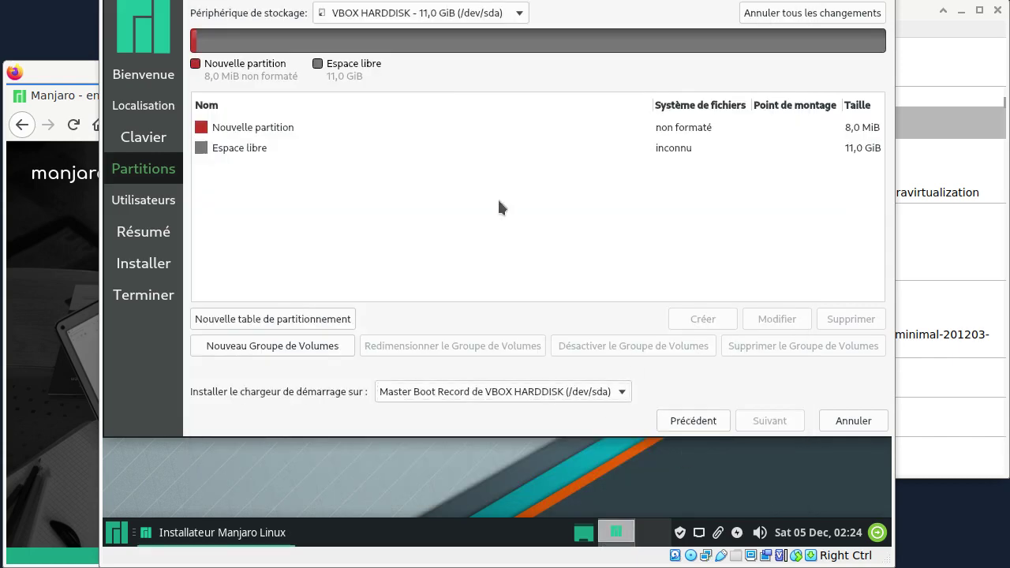
- Create a 200 MiB ext4 partition mounted at /boot
{"action": "left_click", "coordinate": [283, 148]}
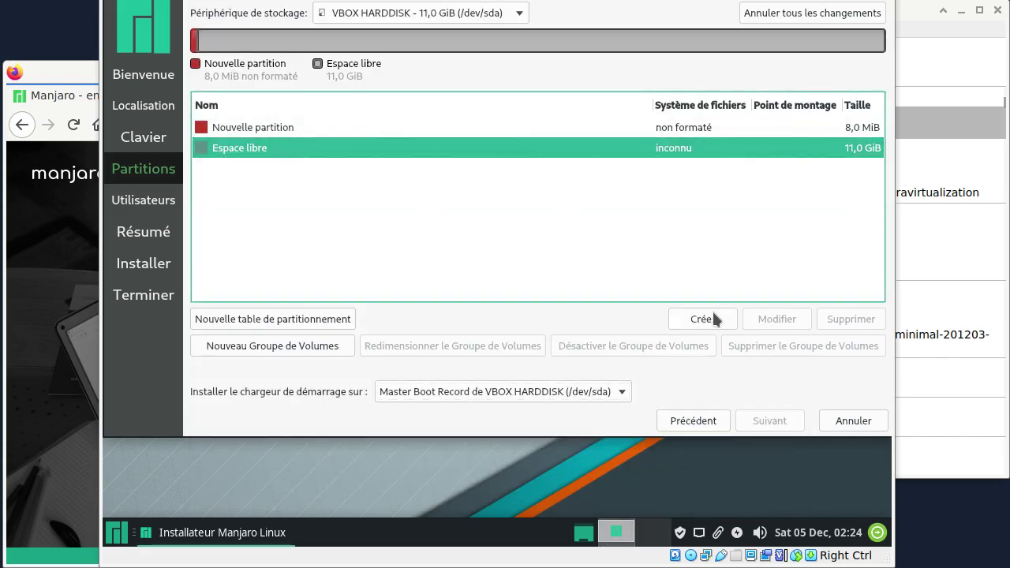
{"action": "left_click", "coordinate": [703, 319]}
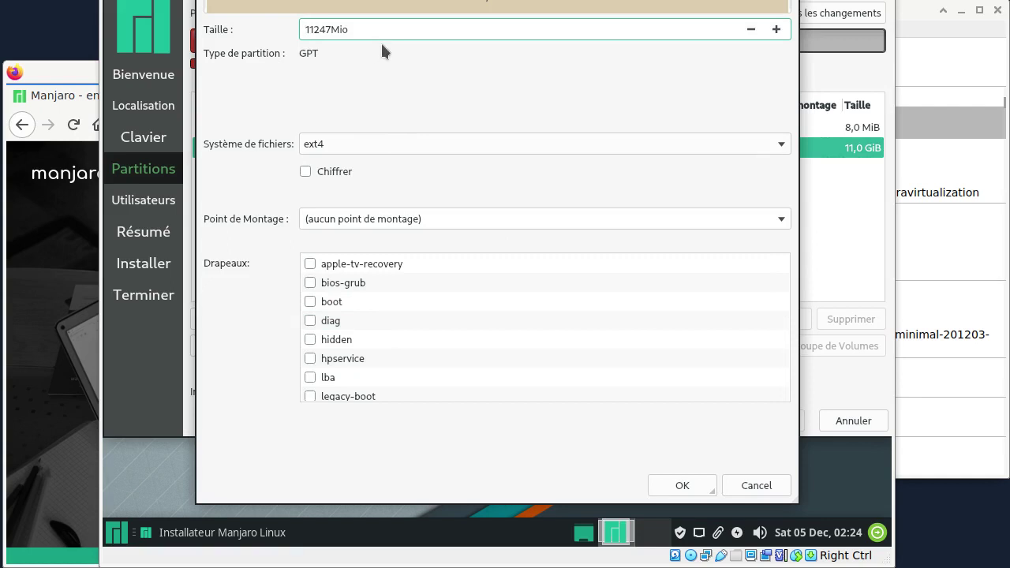
{"action": "key", "text": "BackSpace"}
{"action": "key", "text": "BackSpace"}
{"action": "key", "text": "BackSpace"}
{"action": "key", "text": "BackSpace"}
{"action": "key", "text": "BackSpace"}
{"action": "type", "text": "200"}
{"action": "left_click", "coordinate": [783, 221]}
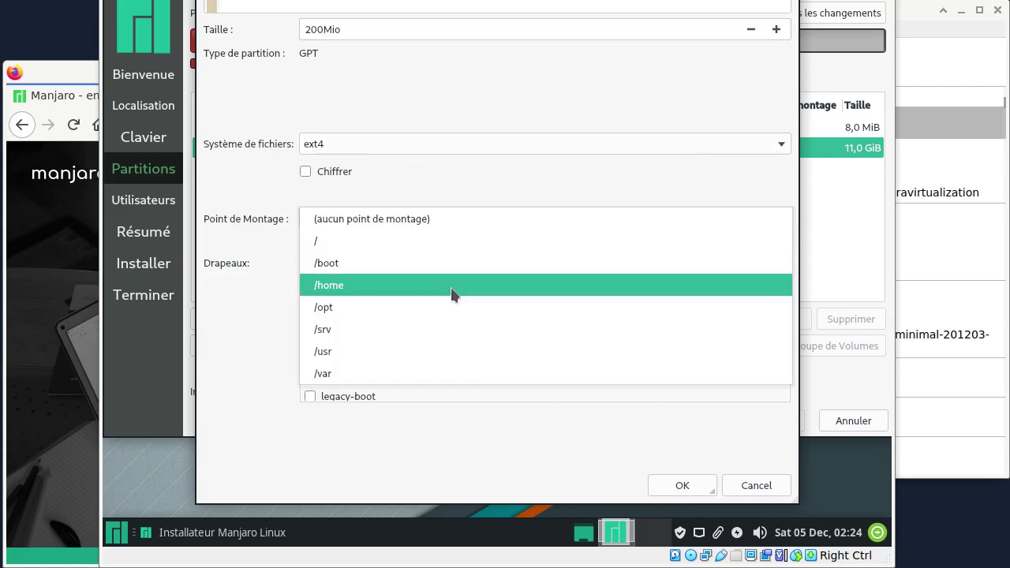
{"action": "left_click", "coordinate": [409, 264]}
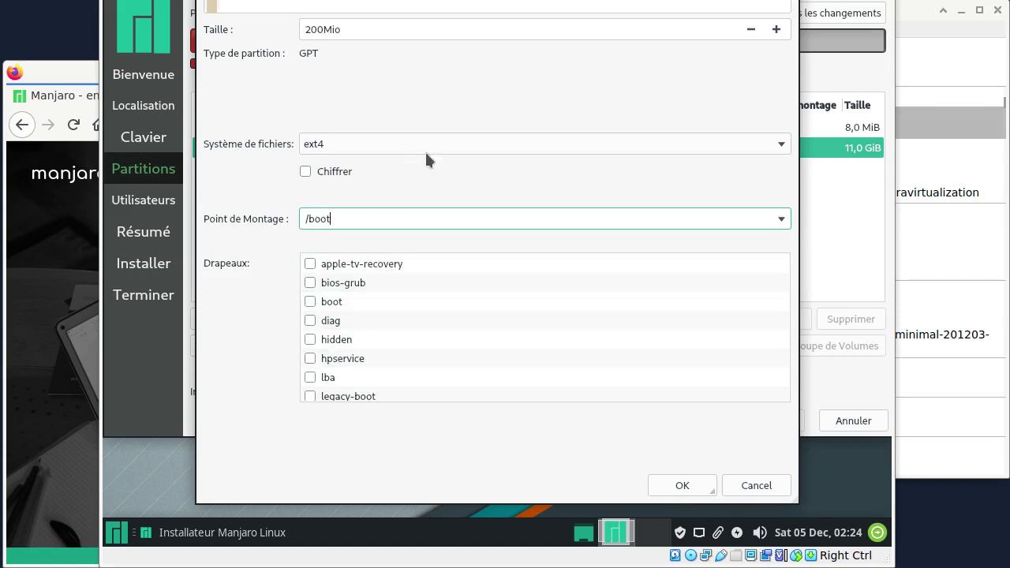
{"action": "left_click", "coordinate": [689, 481]}
- Create a btrfs partition mounted at / filling the remaining 10,8 GiB
{"action": "left_click", "coordinate": [263, 171]}
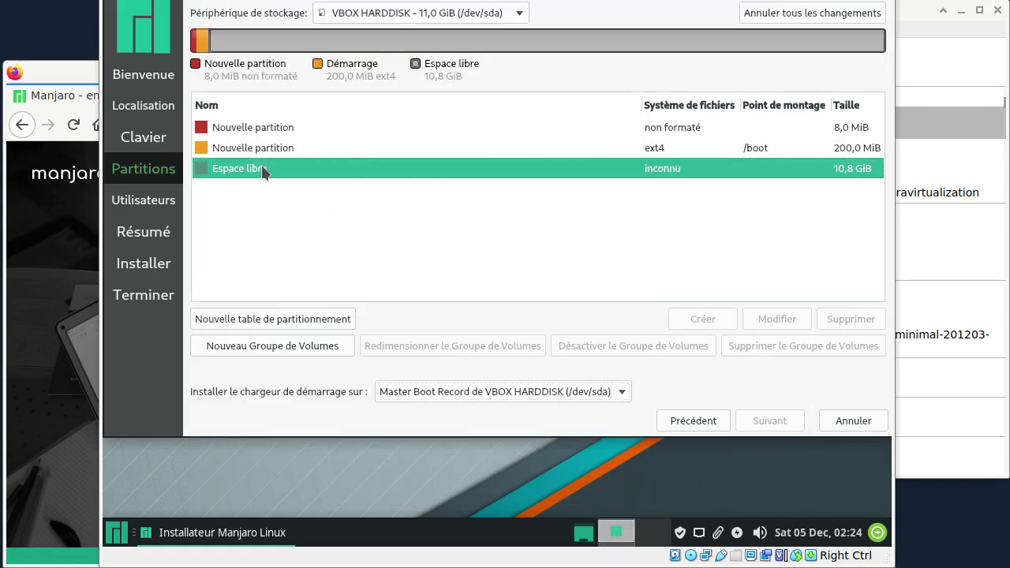
{"action": "left_click", "coordinate": [691, 316]}
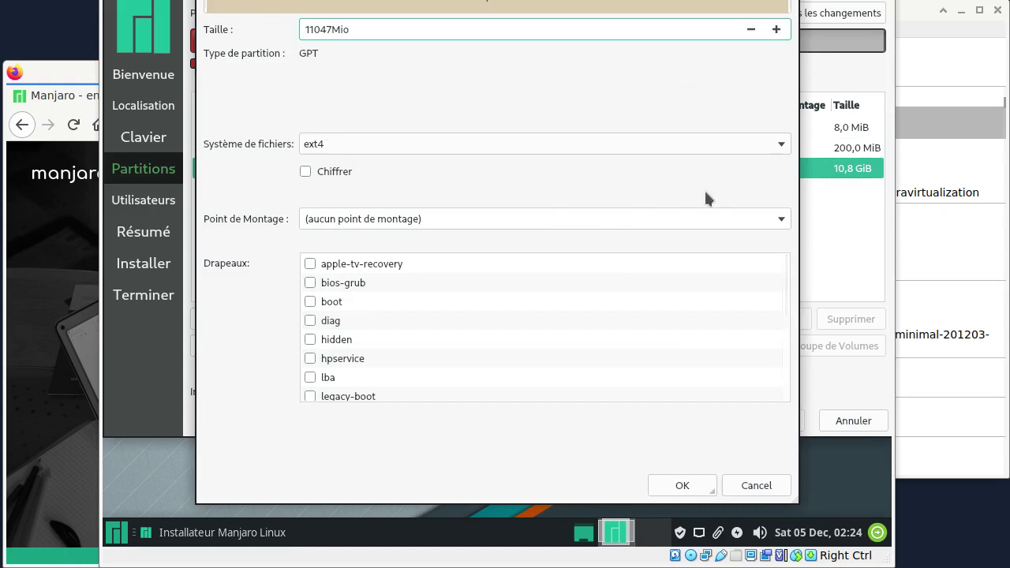
{"action": "left_click", "coordinate": [780, 146]}
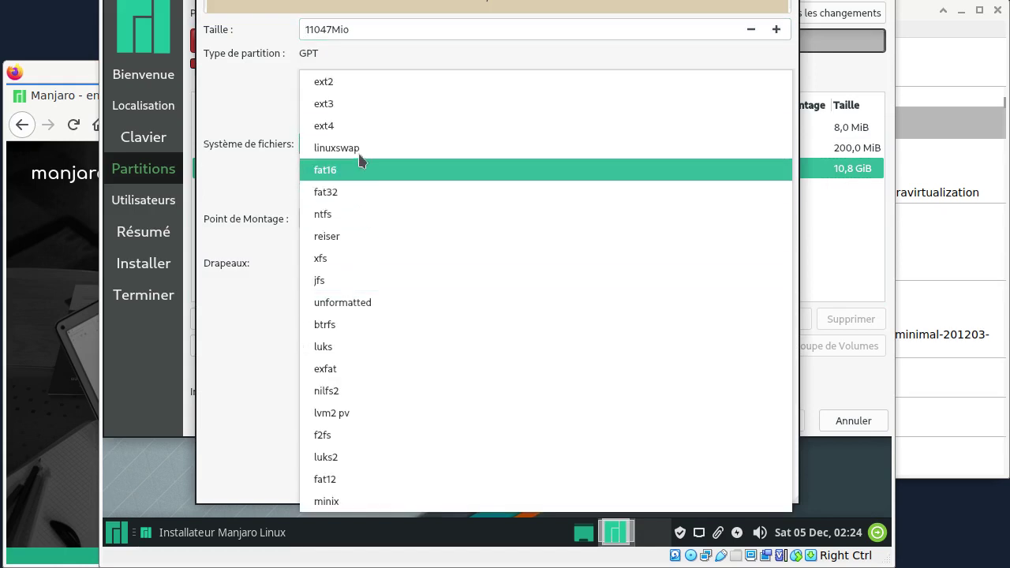
{"action": "left_click", "coordinate": [361, 324]}
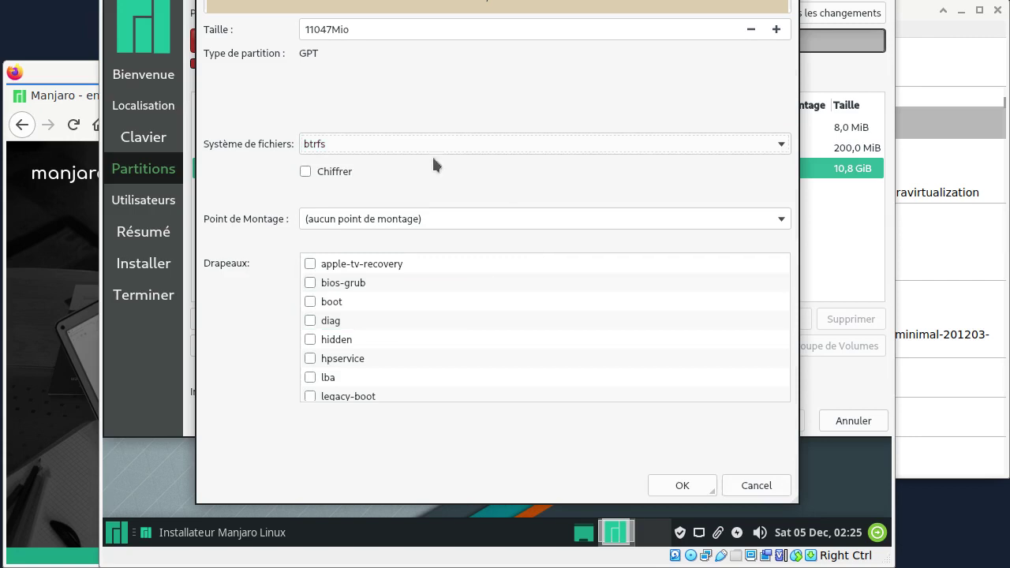
{"action": "left_click", "coordinate": [781, 219]}
{"action": "left_click", "coordinate": [505, 239]}
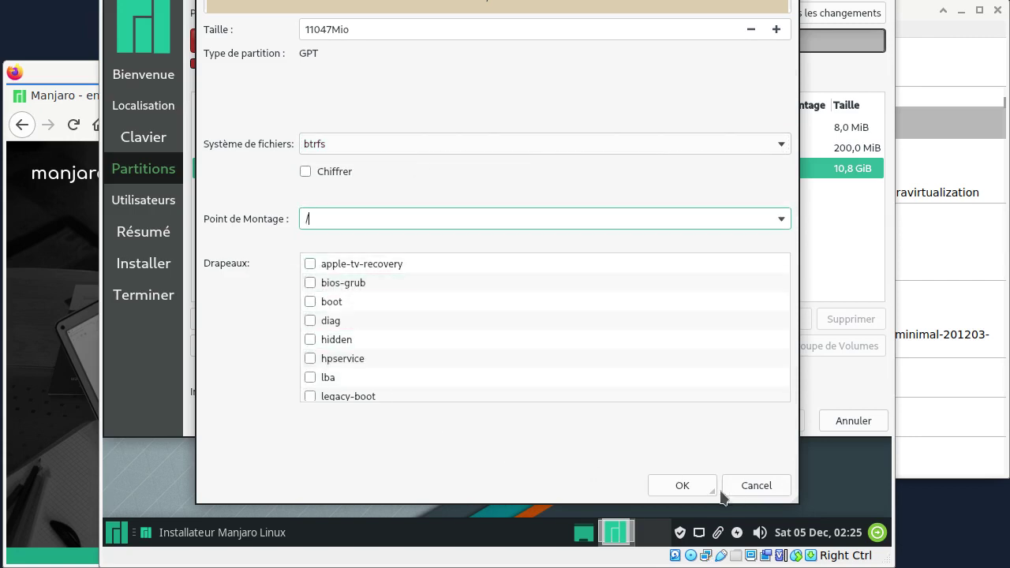
{"action": "left_click", "coordinate": [687, 486]}
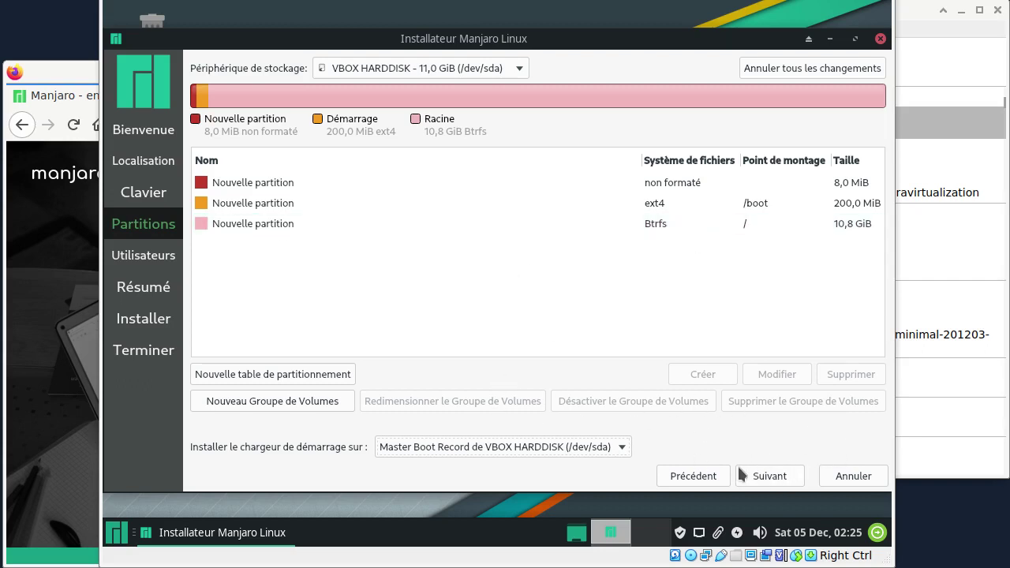
- Dismiss the GPT-on-BIOS notice, enter the user's name and password, and reuse it for the administrator
{"action": "left_click", "coordinate": [766, 478]}
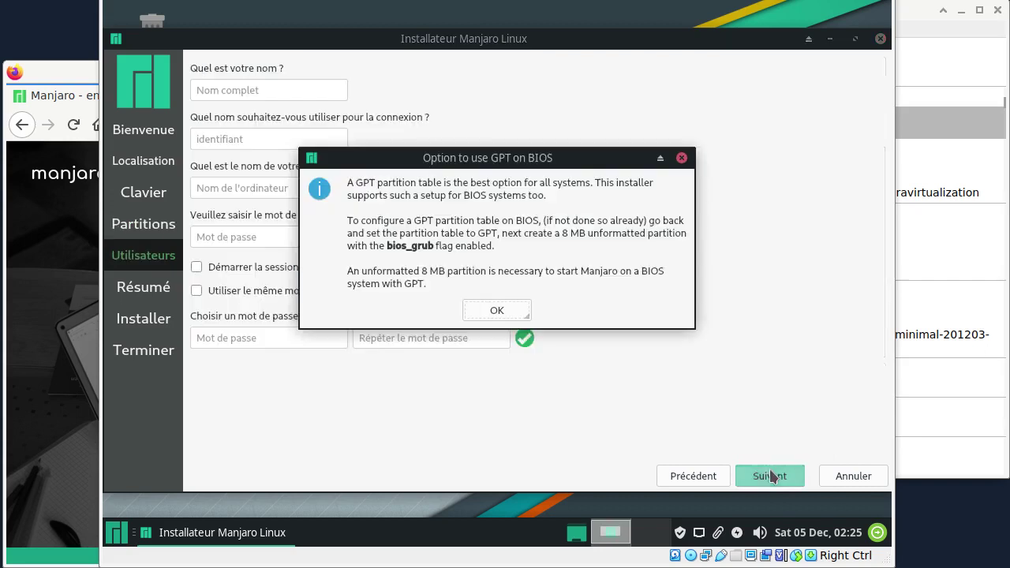
{"action": "left_click", "coordinate": [498, 311]}
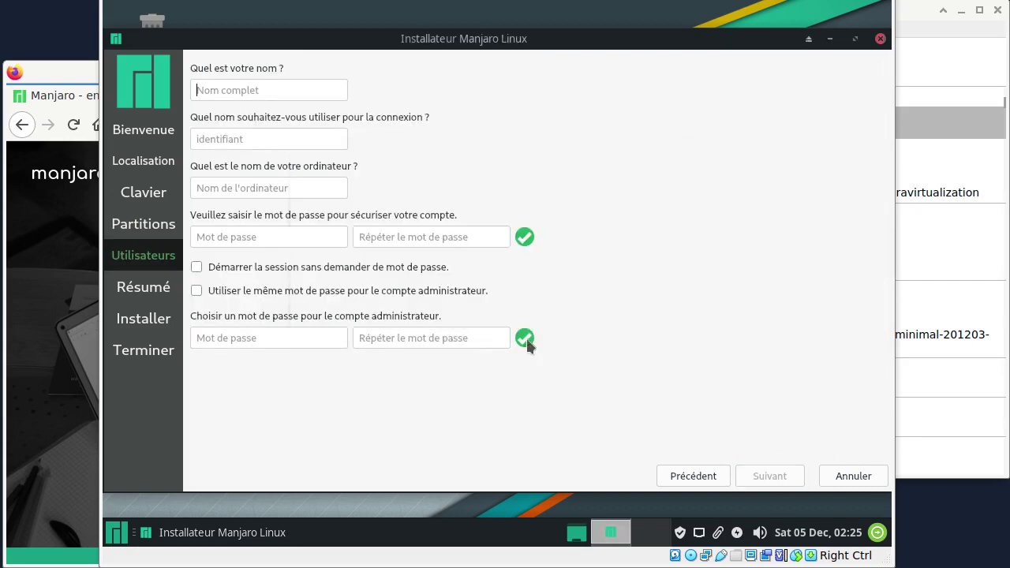
{"action": "type", "text": "toto"}
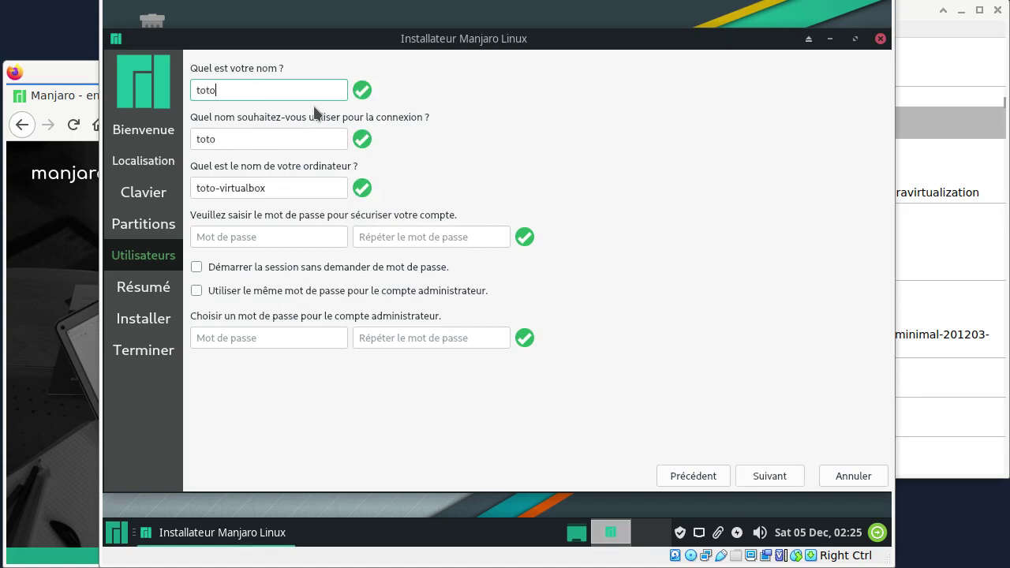
{"action": "key", "text": "Tab"}
{"action": "key", "text": "Tab"}
{"action": "key", "text": "Tab"}
{"action": "type", "text": "toto"}
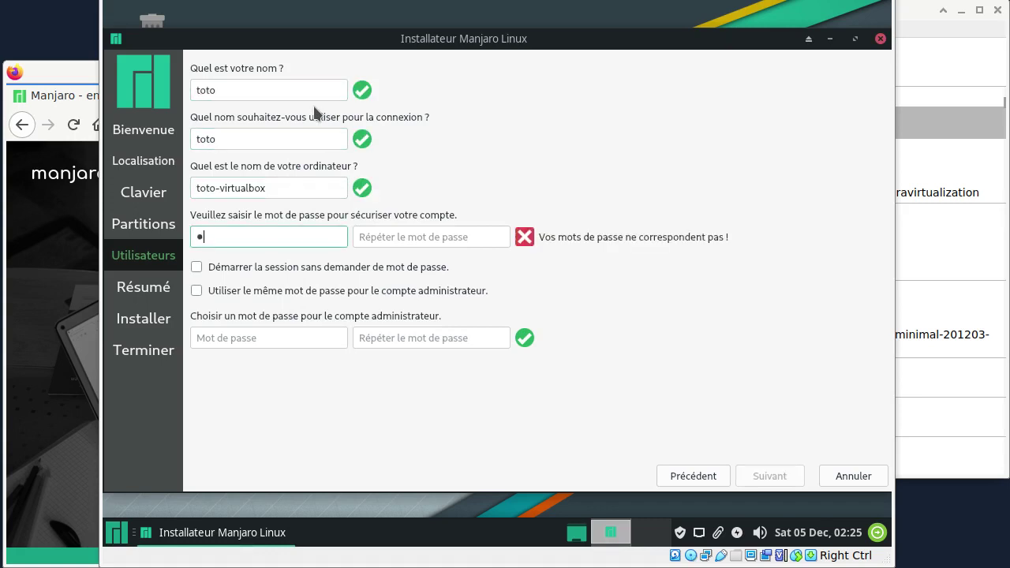
{"action": "key", "text": "Tab"}
{"action": "type", "text": "toto"}
{"action": "key", "text": "Tab"}
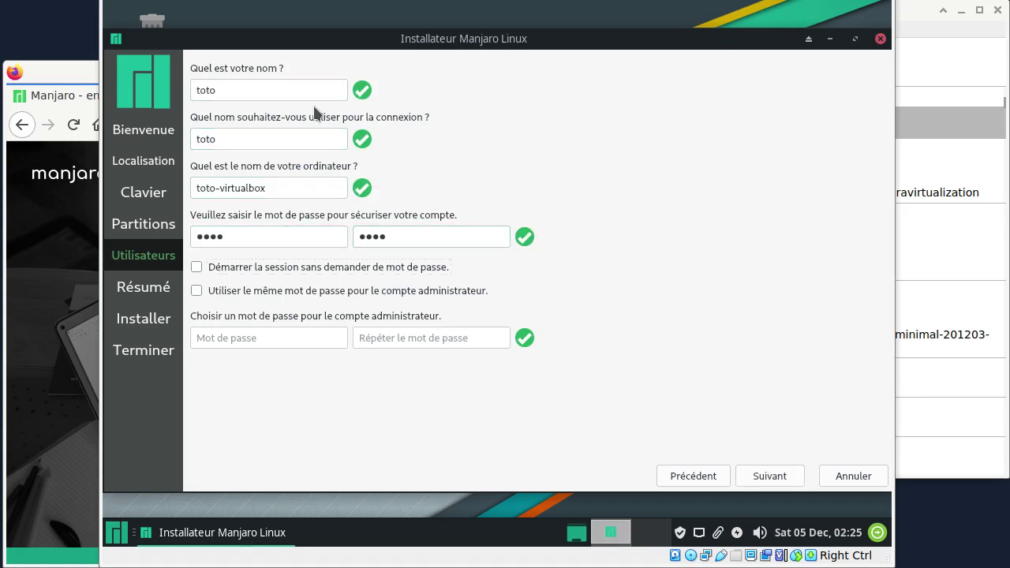
{"action": "key", "text": "space"}
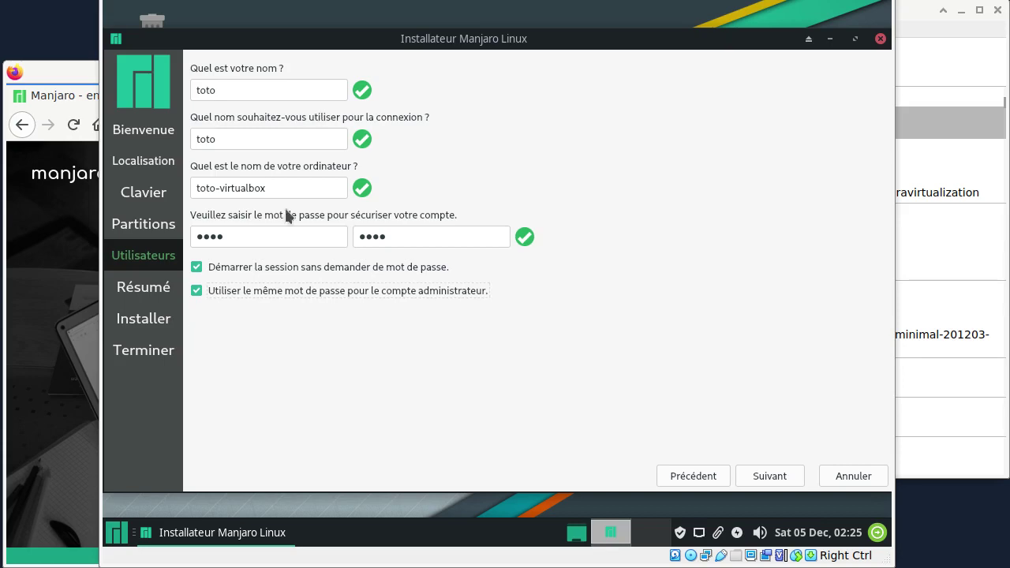
{"action": "left_click", "coordinate": [770, 476]}
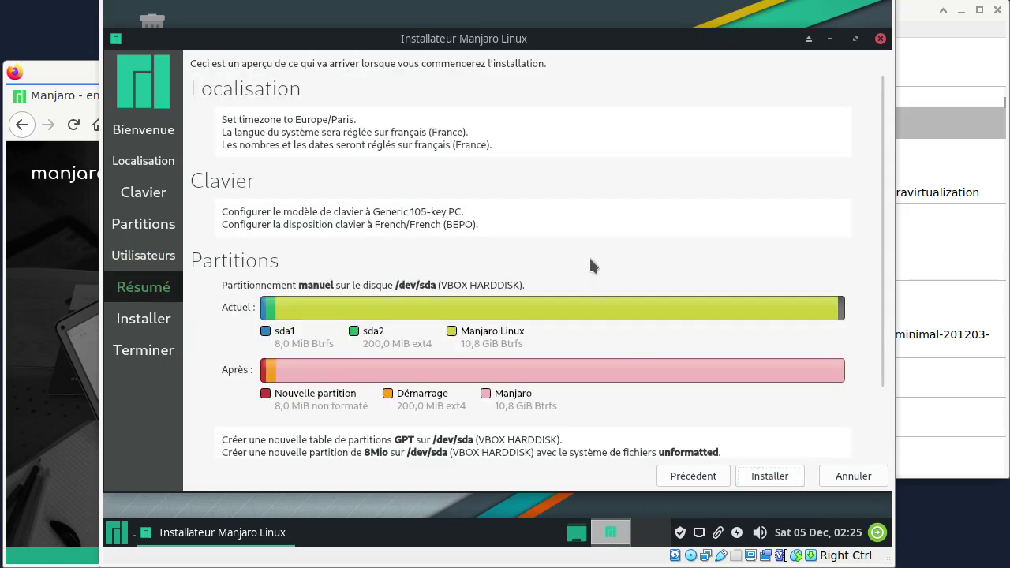
- Confirm Installer maintenant on the Résumé page, let Manjaro 20.2 install, then close with Terminé
{"action": "scroll", "coordinate": [576, 297], "scroll_direction": "down", "scroll_amount": 3}
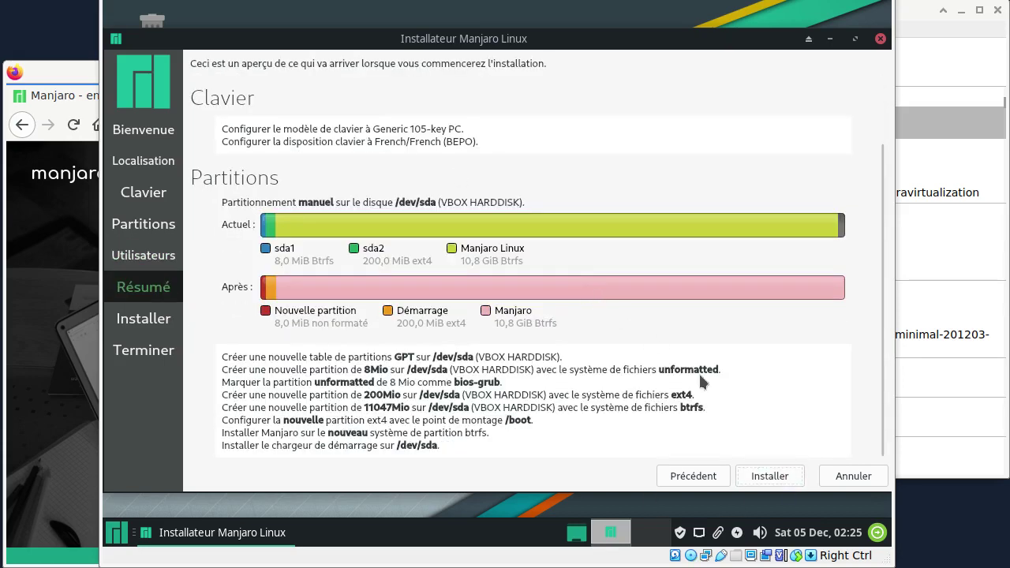
{"action": "left_click", "coordinate": [769, 476]}
{"action": "left_click", "coordinate": [461, 273]}
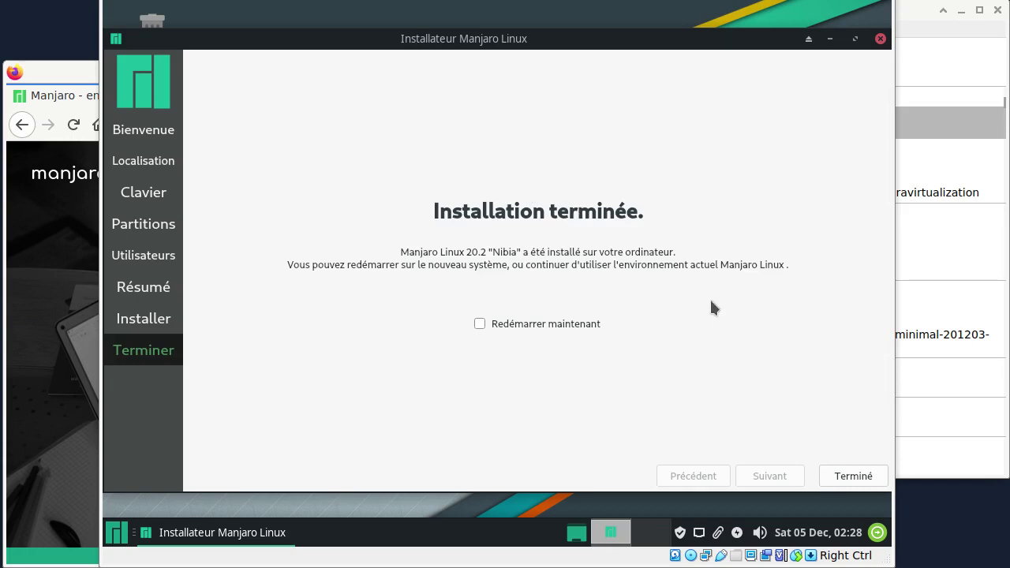
{"action": "left_click", "coordinate": [853, 476]}
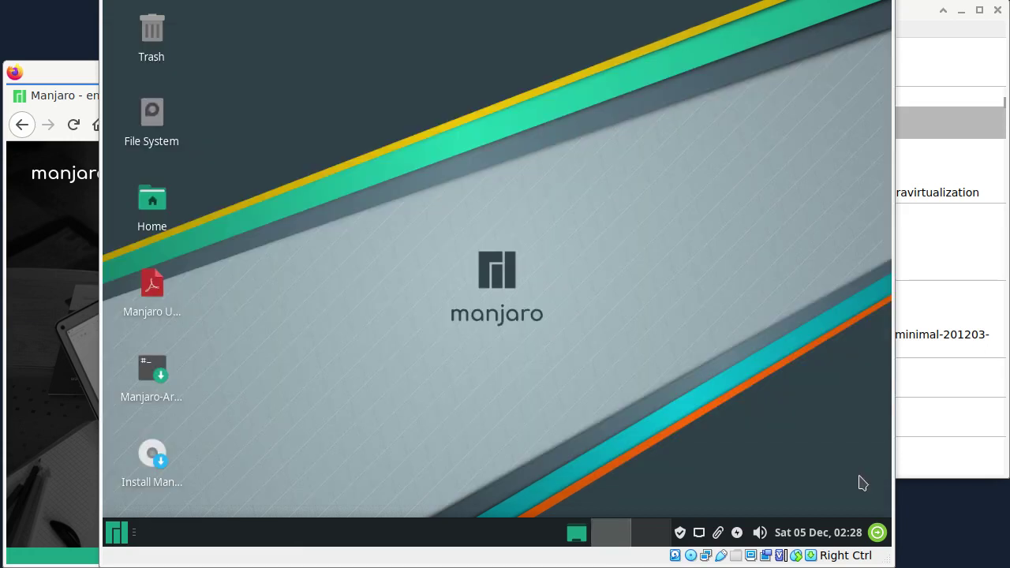
- Shut down the live system and empty manjaro0's optical drive by removing the Manjaro ISO in Storage settings
{"action": "left_click", "coordinate": [878, 534]}
{"action": "left_click", "coordinate": [578, 219]}
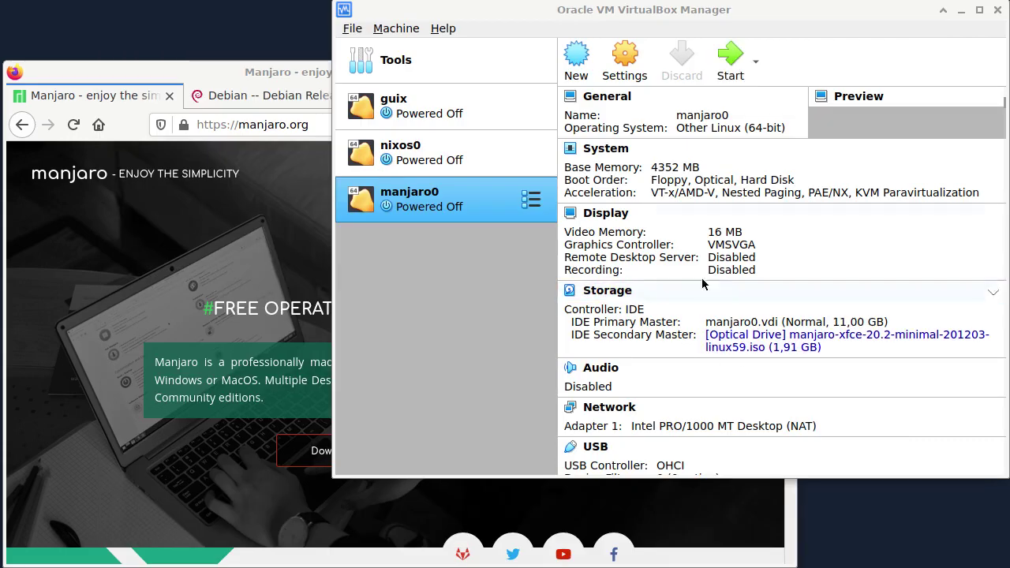
{"action": "left_click", "coordinate": [625, 59]}
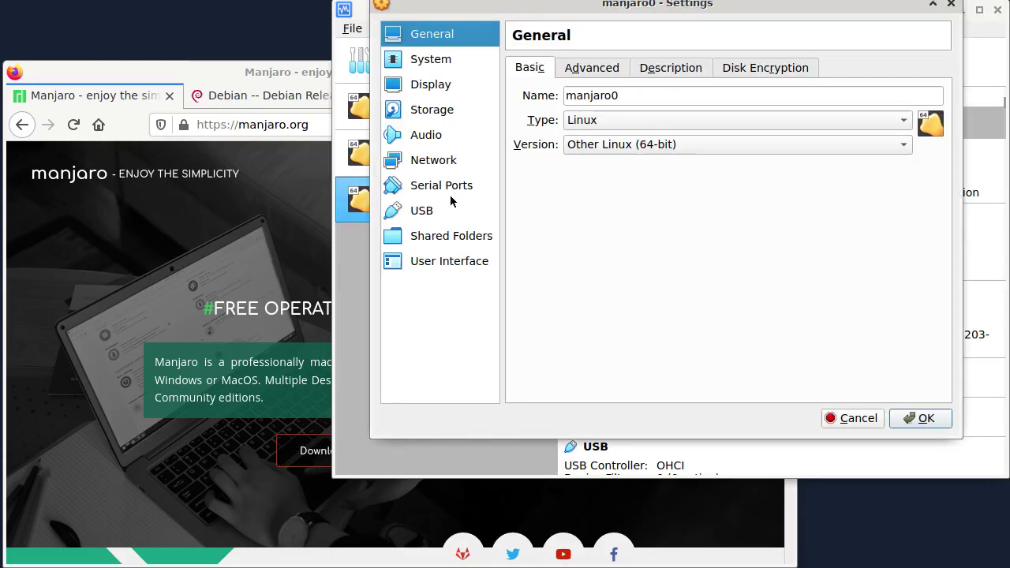
{"action": "left_click", "coordinate": [448, 111]}
{"action": "left_click", "coordinate": [595, 125]}
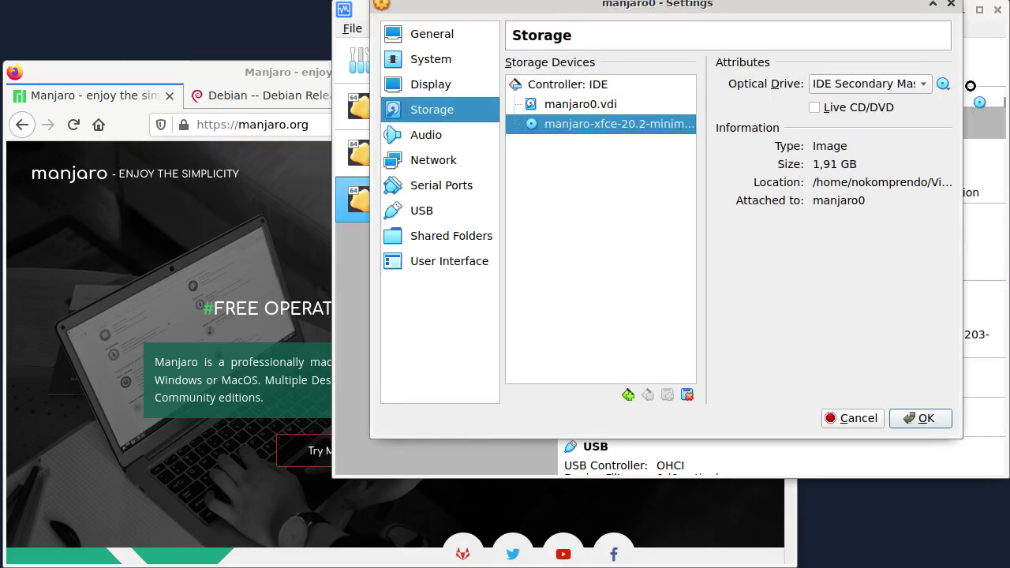
{"action": "left_click", "coordinate": [944, 83]}
{"action": "left_click", "coordinate": [793, 203]}
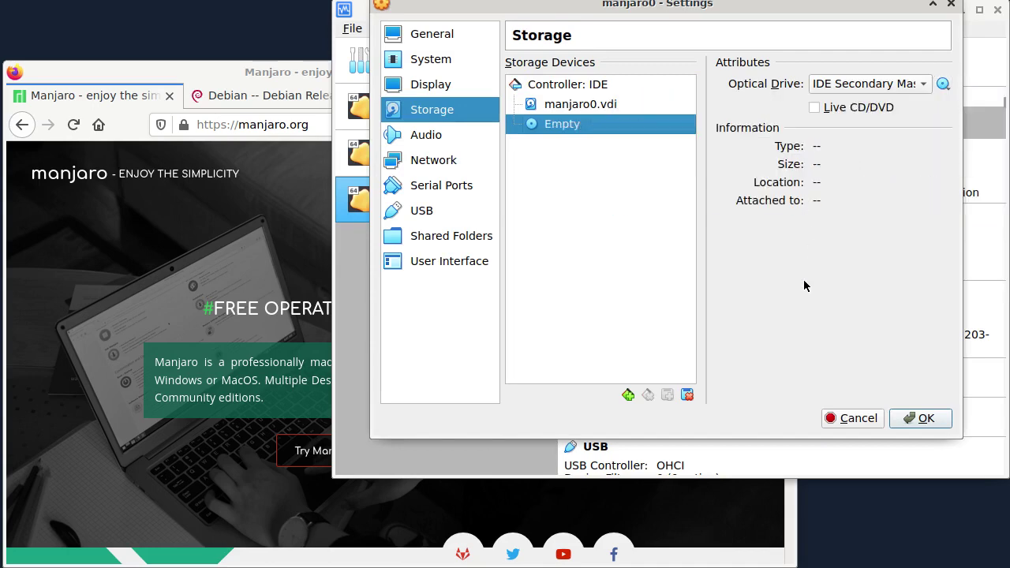
{"action": "left_click", "coordinate": [916, 419]}
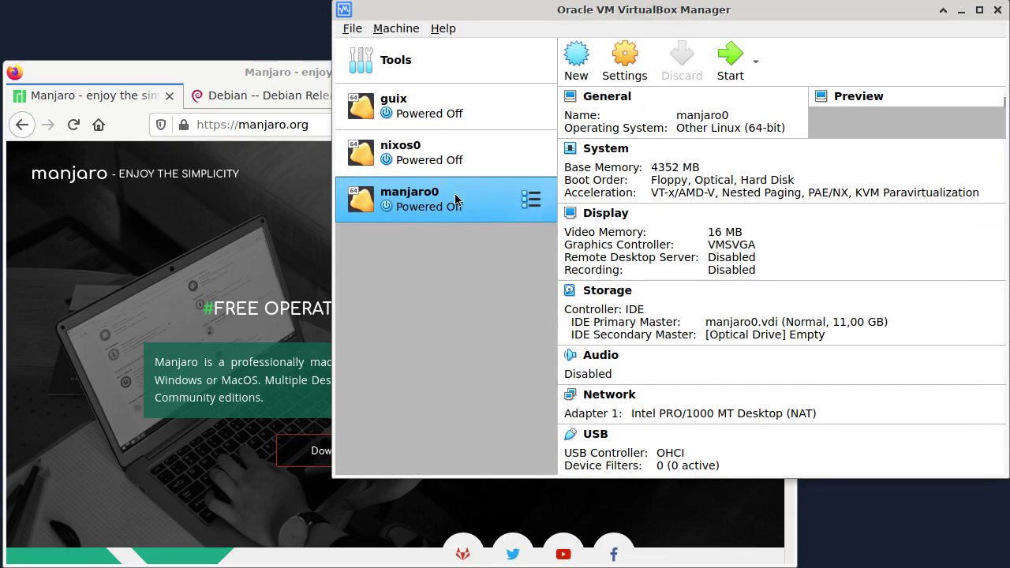
{"action": "right_click", "coordinate": [459, 197]}
- Clone manjaro0 as a new machine named manjaro
{"action": "left_click", "coordinate": [520, 229]}
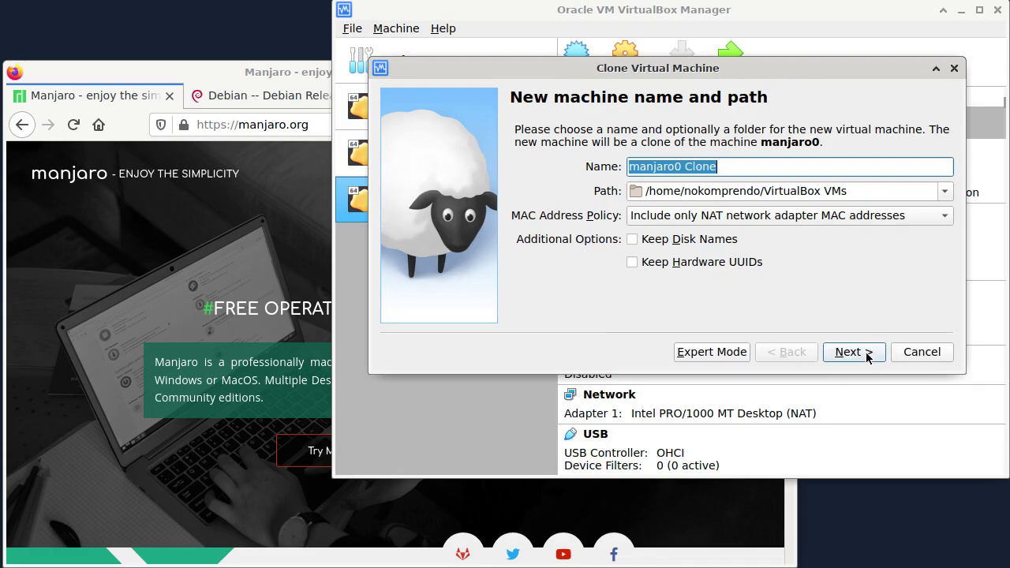
{"action": "left_click", "coordinate": [698, 166]}
{"action": "left_click_drag", "start_coordinate": [677, 166], "coordinate": [762, 168]}
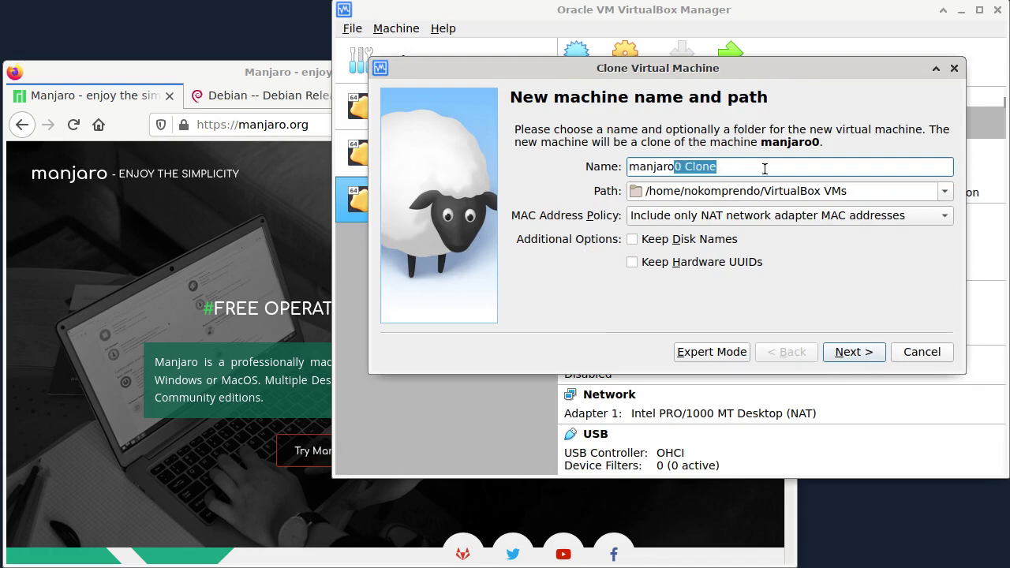
{"action": "key", "text": "BackSpace"}
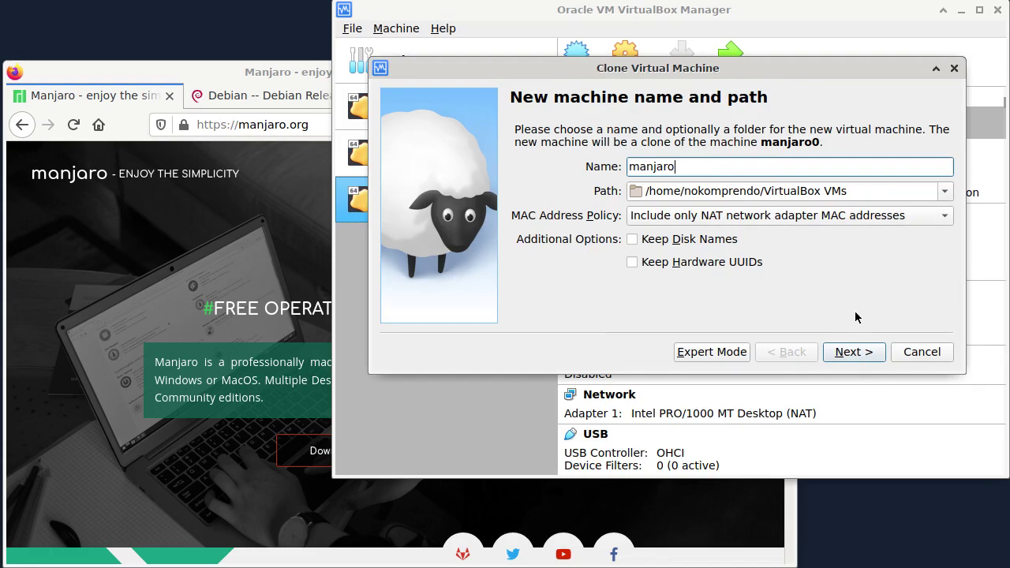
{"action": "left_click", "coordinate": [863, 356]}
{"action": "left_click", "coordinate": [860, 354]}
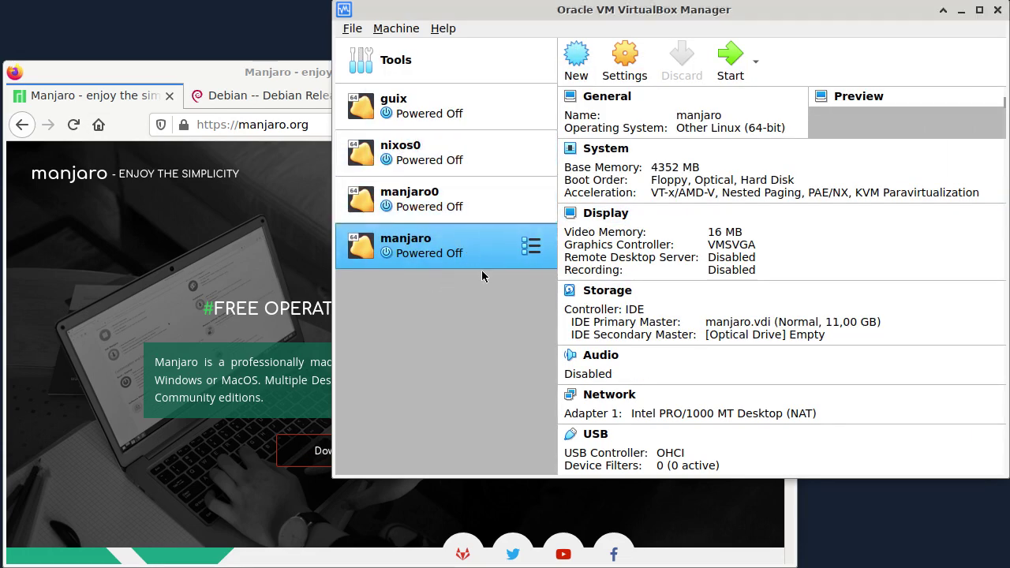
- Start the manjaro clone and dismiss the mouse pointer integration notification
{"action": "left_click", "coordinate": [720, 70]}
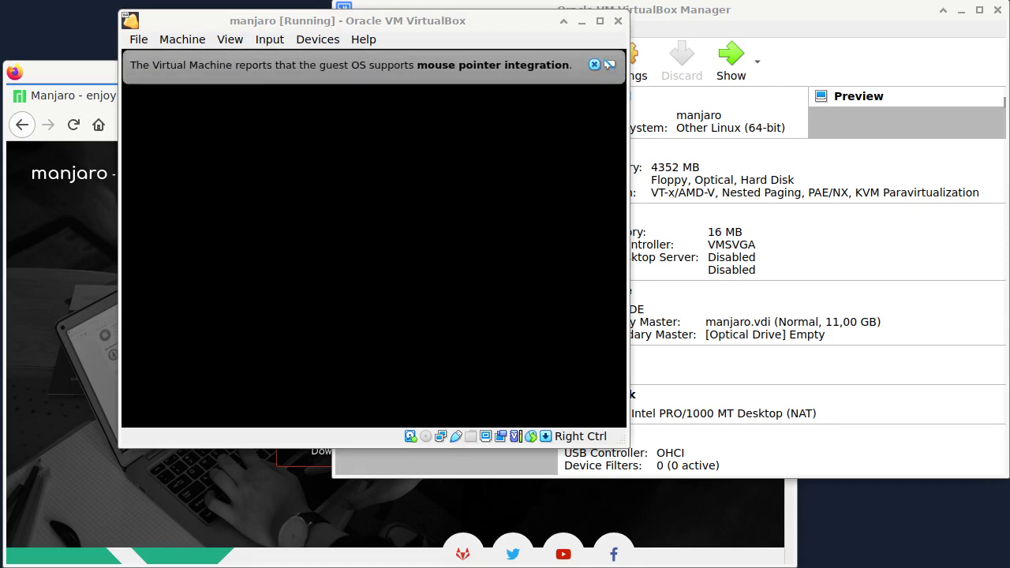
{"action": "left_click", "coordinate": [594, 64]}
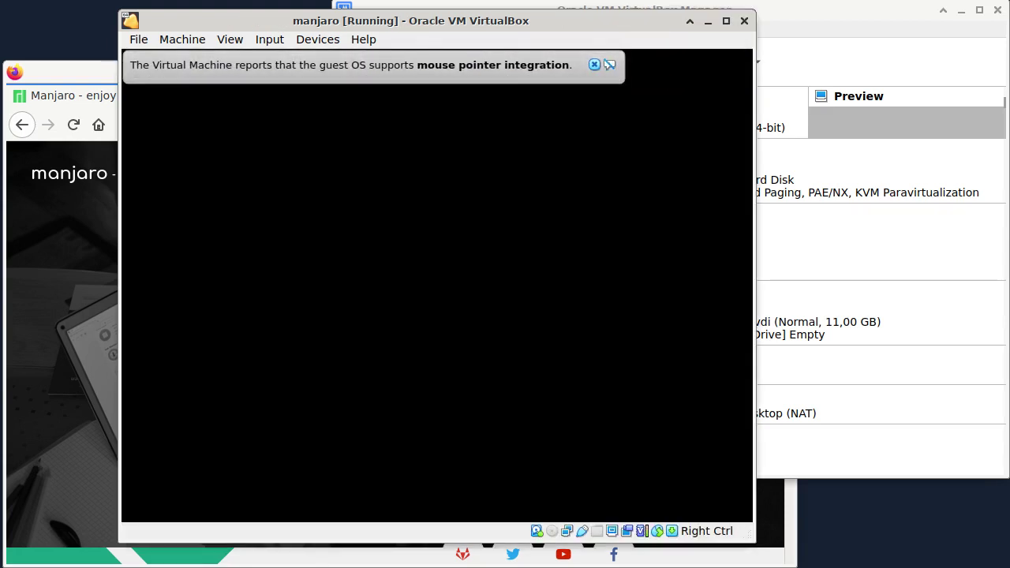
{"action": "left_click", "coordinate": [595, 63]}
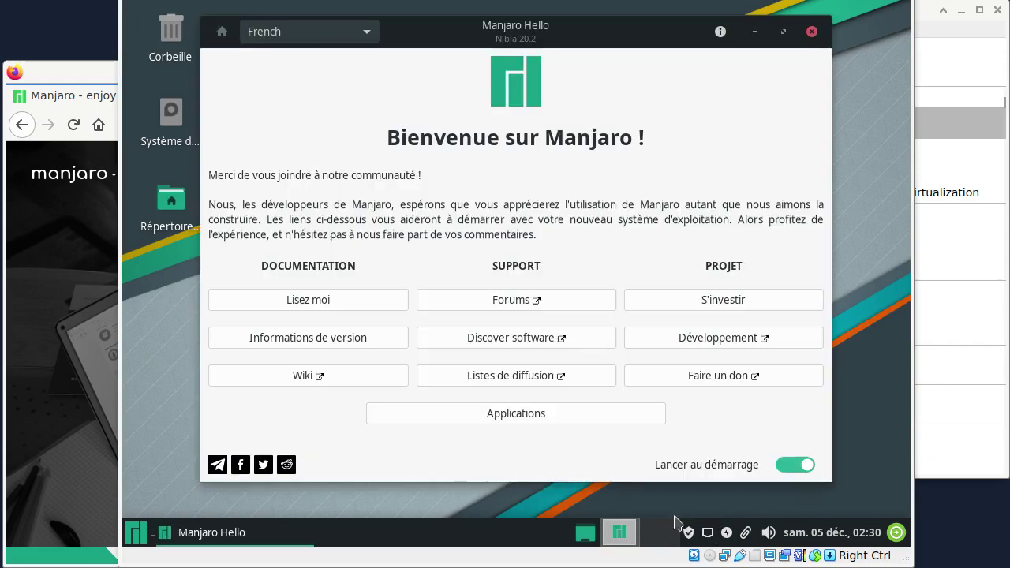
- Close Manjaro Hello and check for updates under Mises à jour in Pamac
{"action": "left_click", "coordinate": [812, 31]}
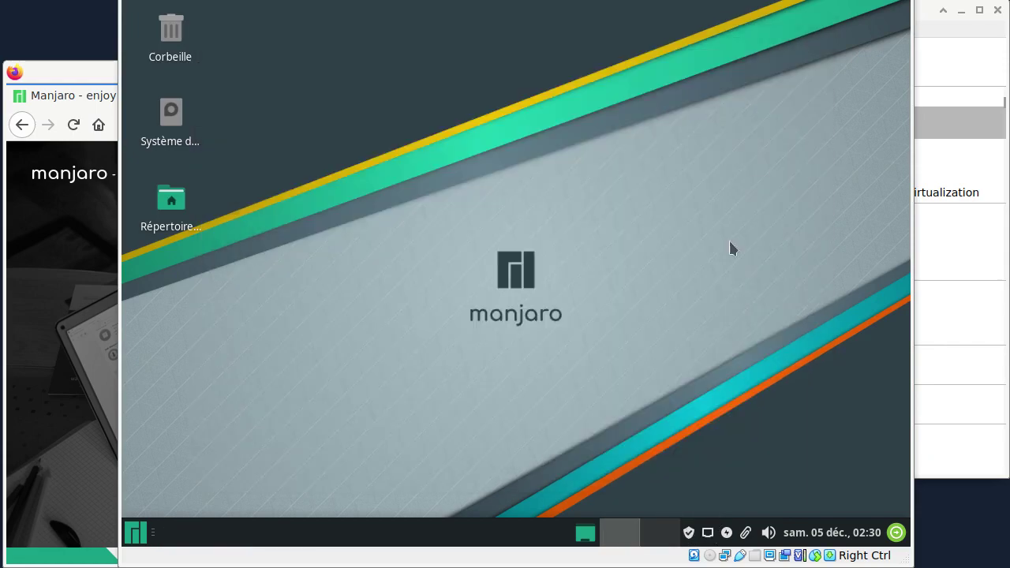
{"action": "left_click", "coordinate": [689, 535]}
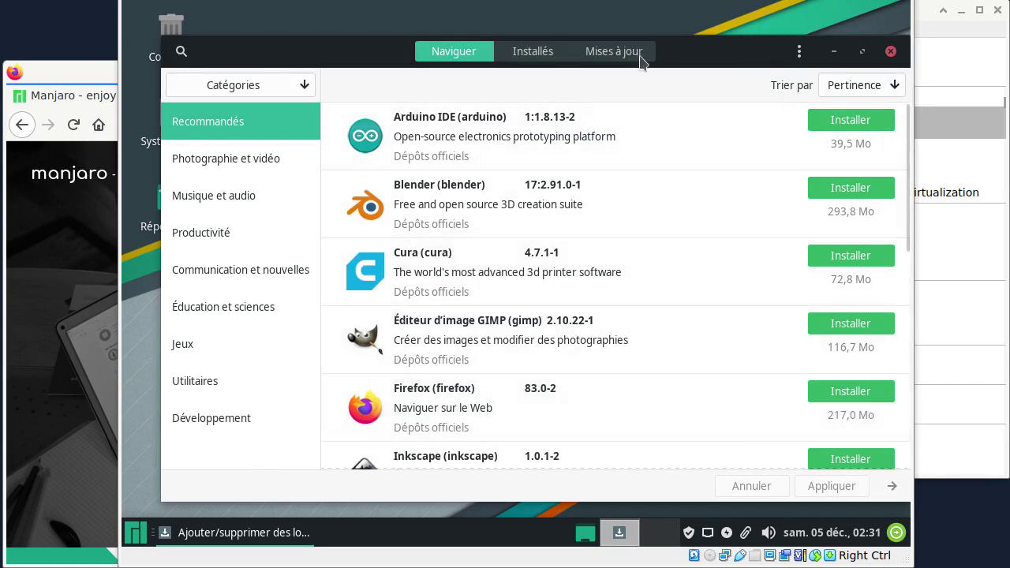
{"action": "left_click", "coordinate": [606, 49]}
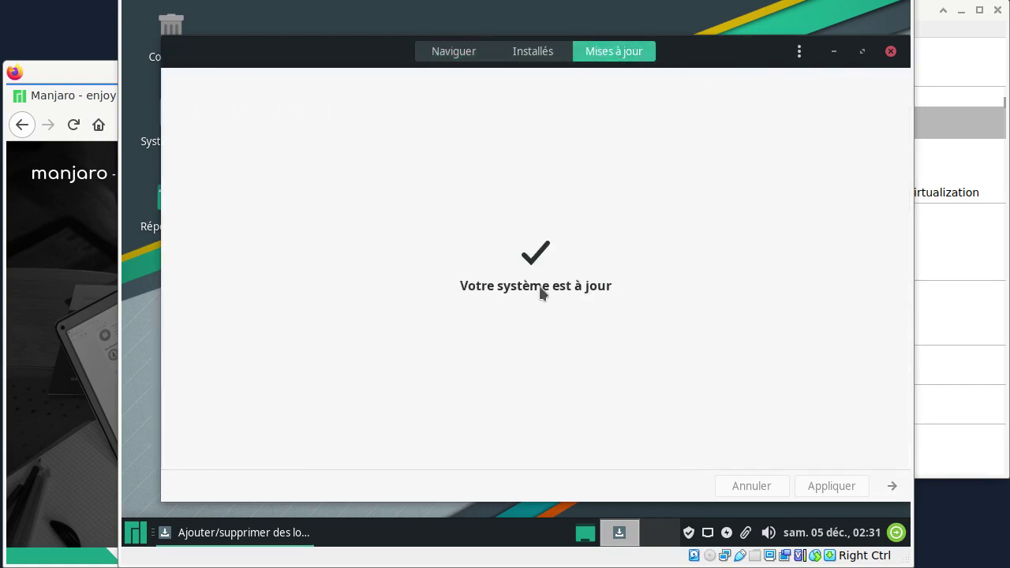
{"action": "left_click", "coordinate": [890, 51]}
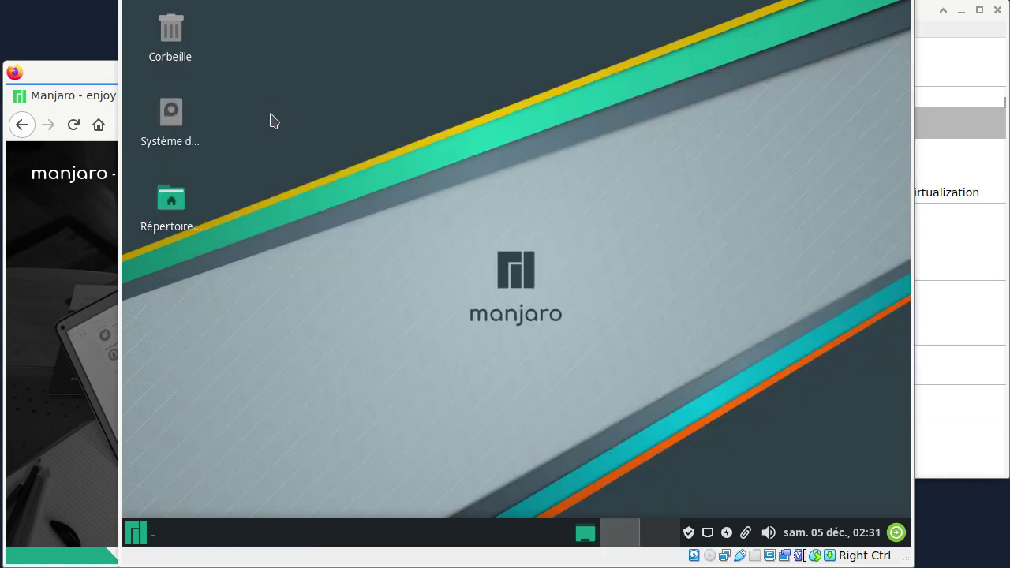
- Open a Terminal from the desktop context menu and position it near the top centre
{"action": "right_click", "coordinate": [277, 154]}
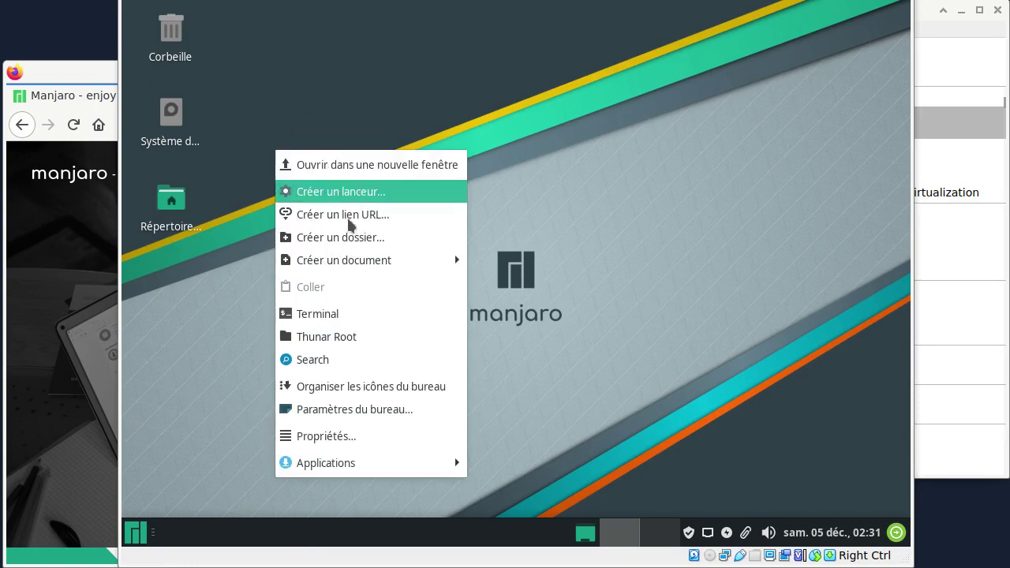
{"action": "left_click", "coordinate": [340, 324]}
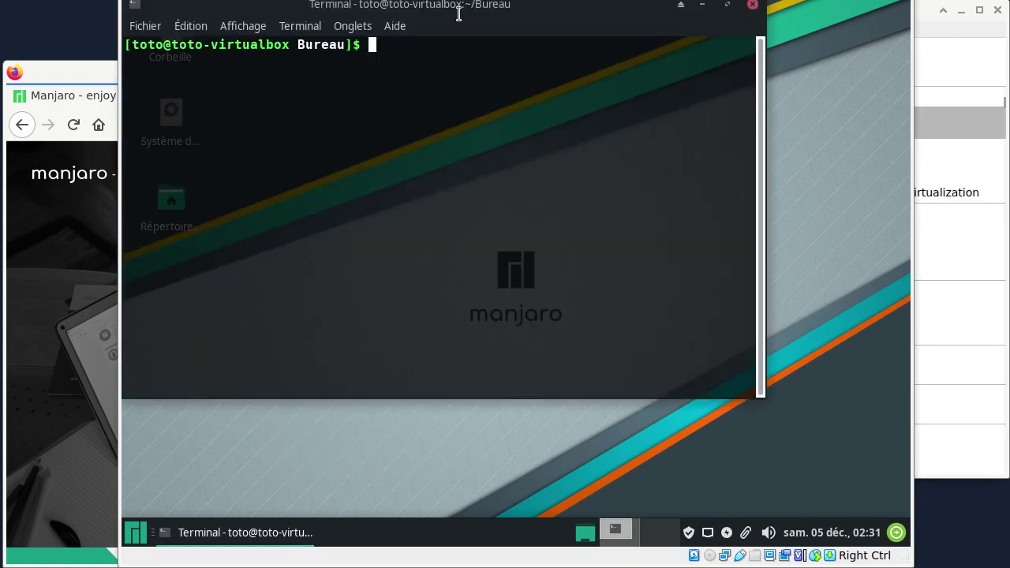
{"action": "left_click_drag", "start_coordinate": [463, 11], "coordinate": [496, 142]}
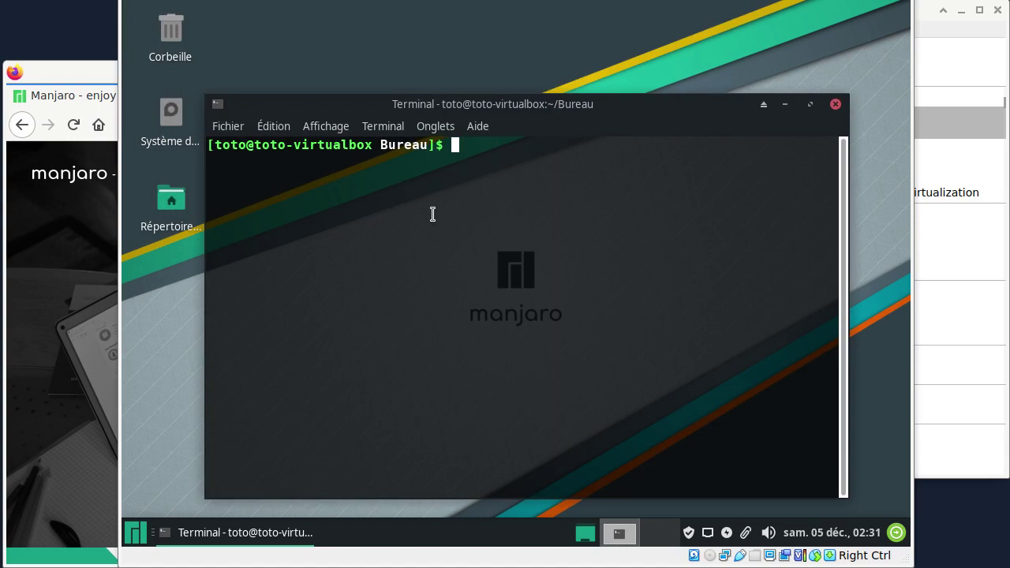
{"action": "left_click", "coordinate": [63, 79]}
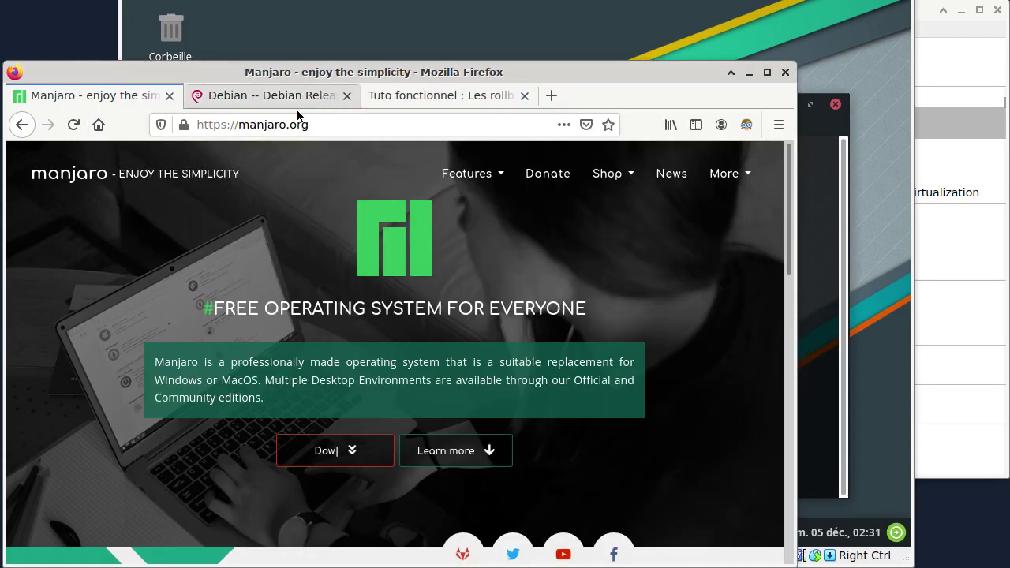
{"action": "key", "text": "alt+Tab"}
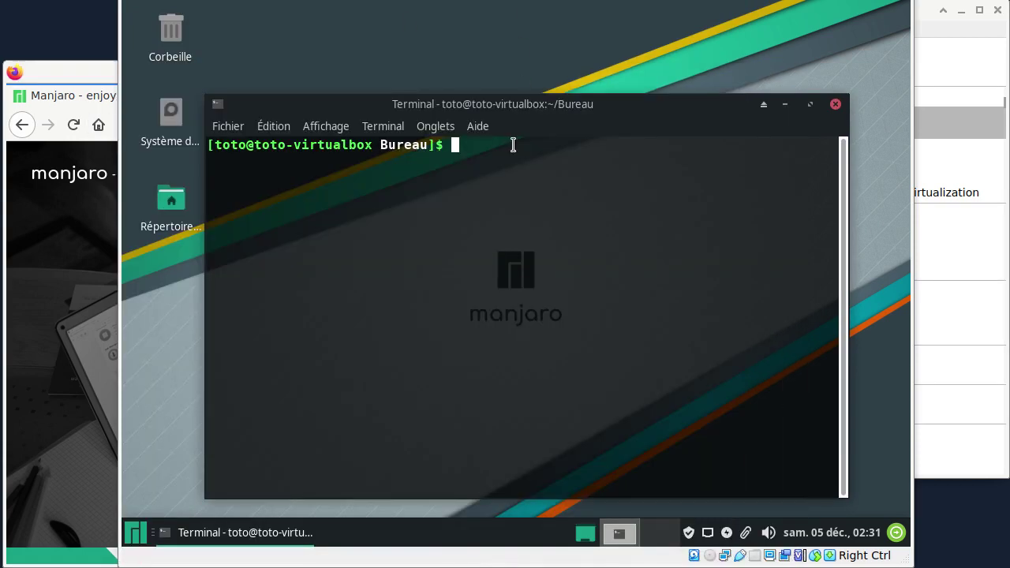
{"action": "left_click_drag", "start_coordinate": [446, 106], "coordinate": [444, 57]}
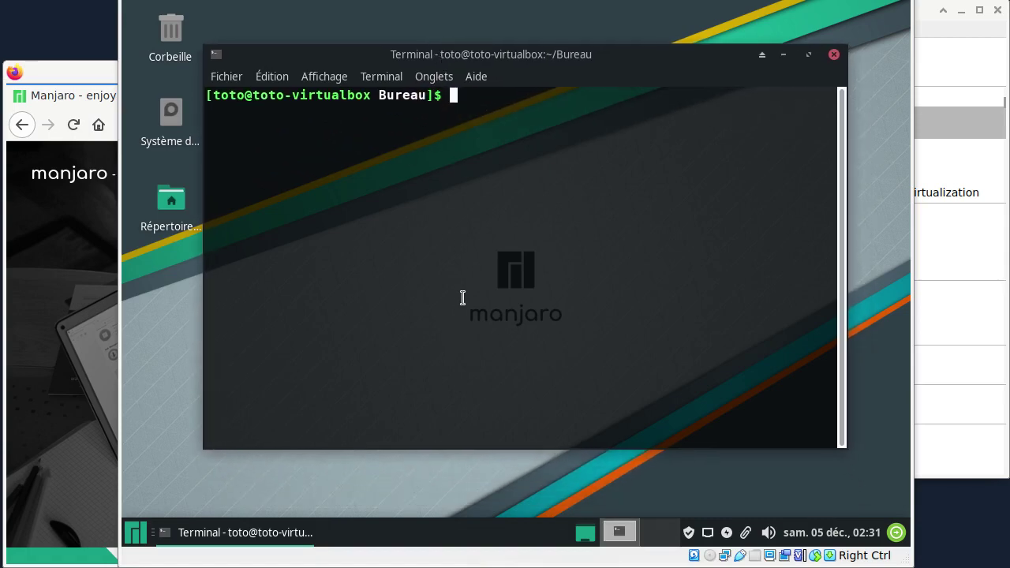